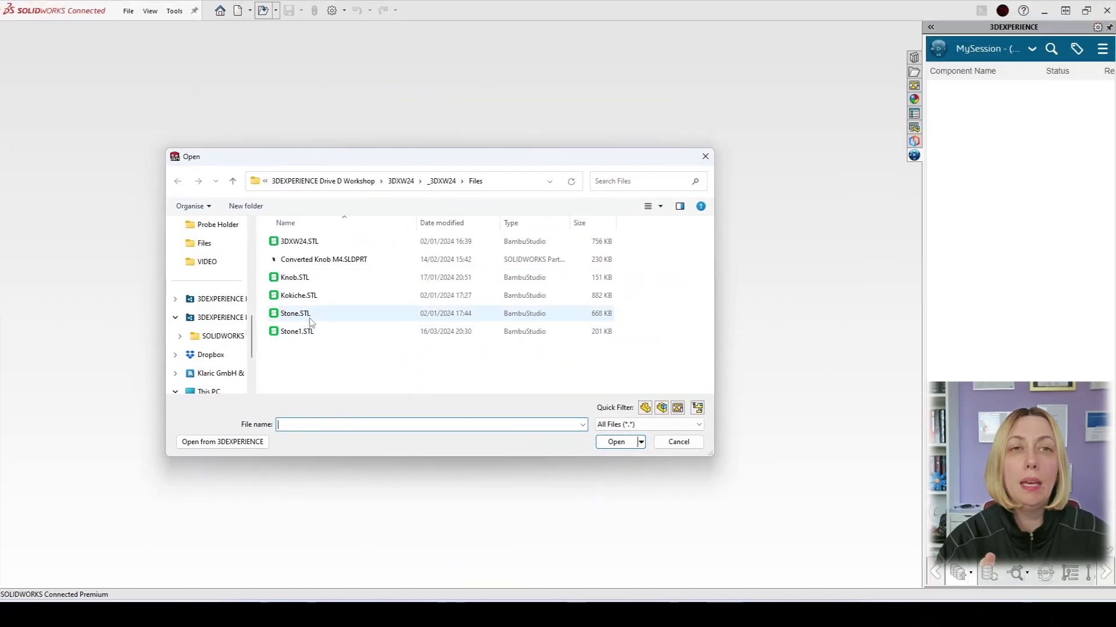
- Open Stone.STL from the _3DXW24 Files folder as an imported mesh body
double_click(303, 315)
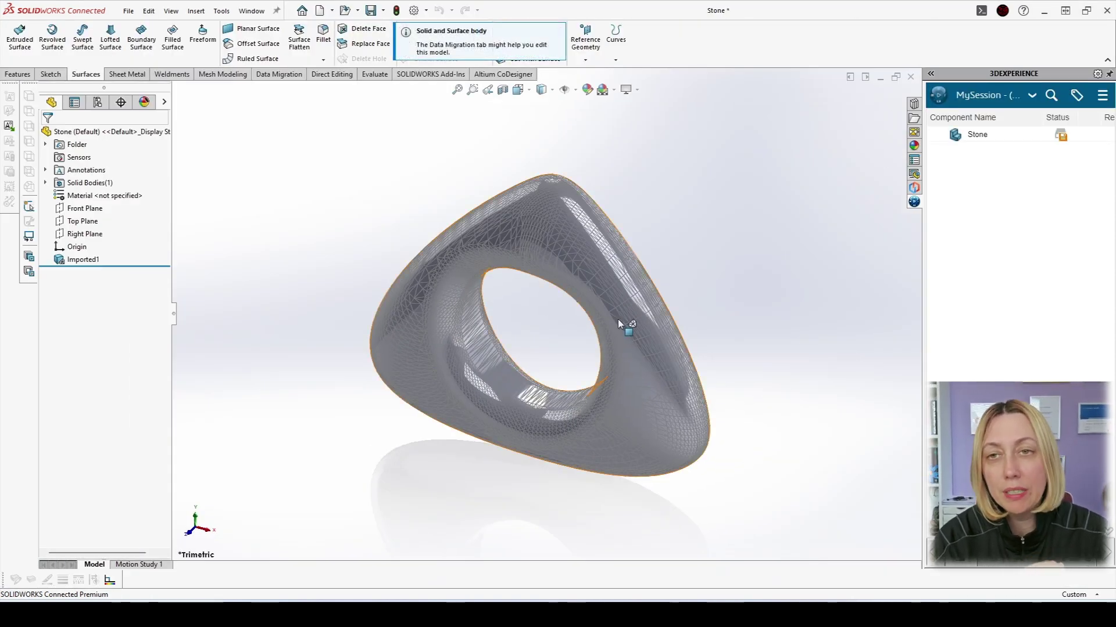
- Close the imported stone without saving and reopen Stone.STL as a ScanTo3D mesh file
click(911, 77)
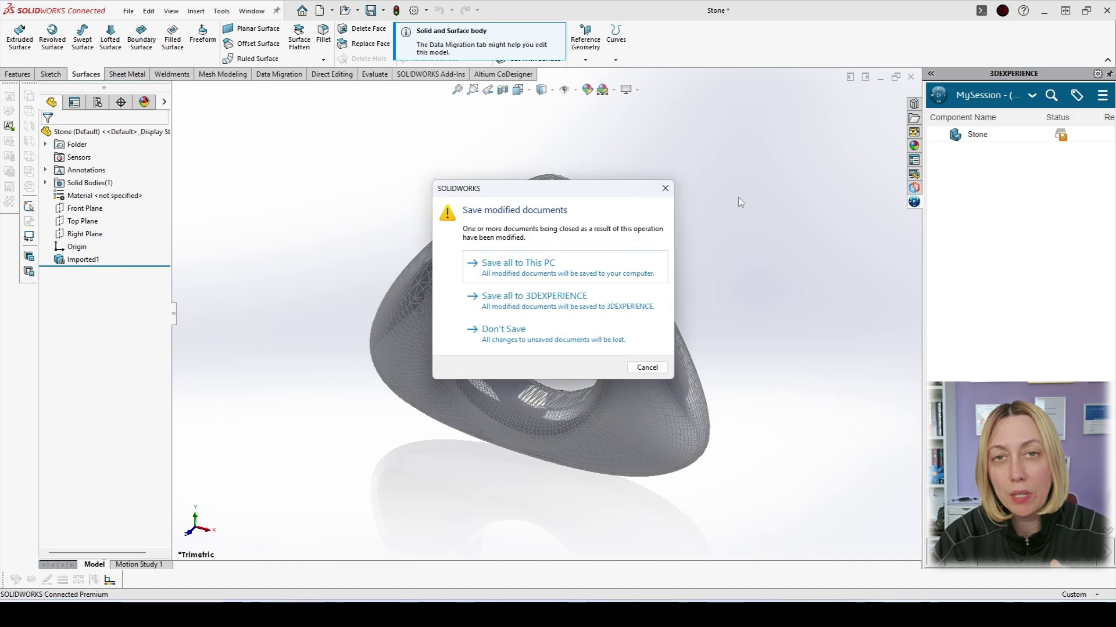
click(517, 329)
key(ctrl+o)
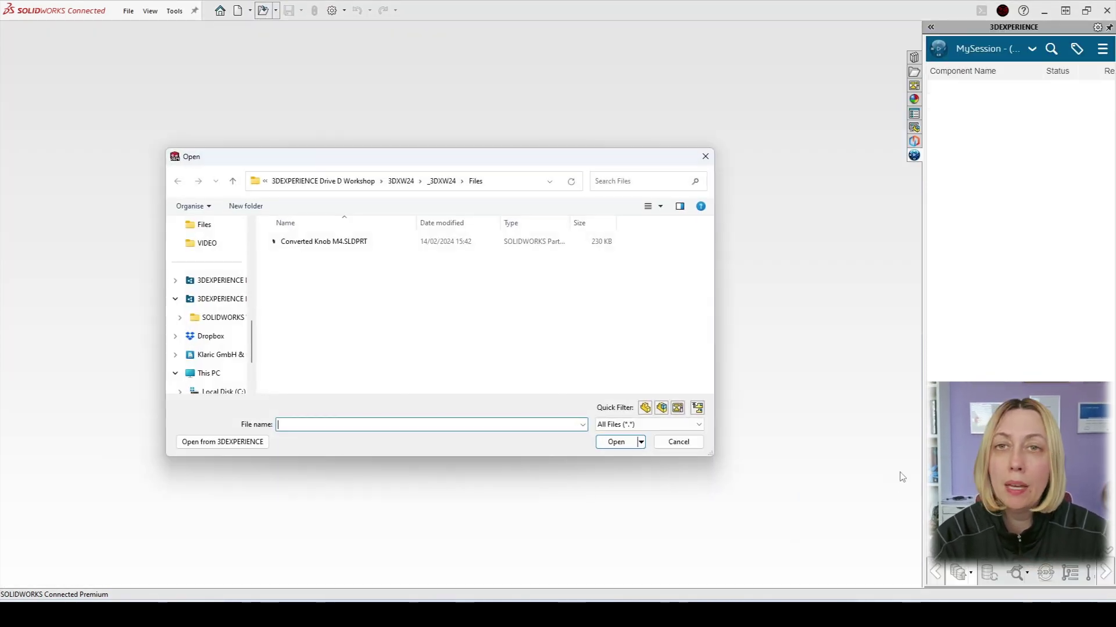
click(598, 425)
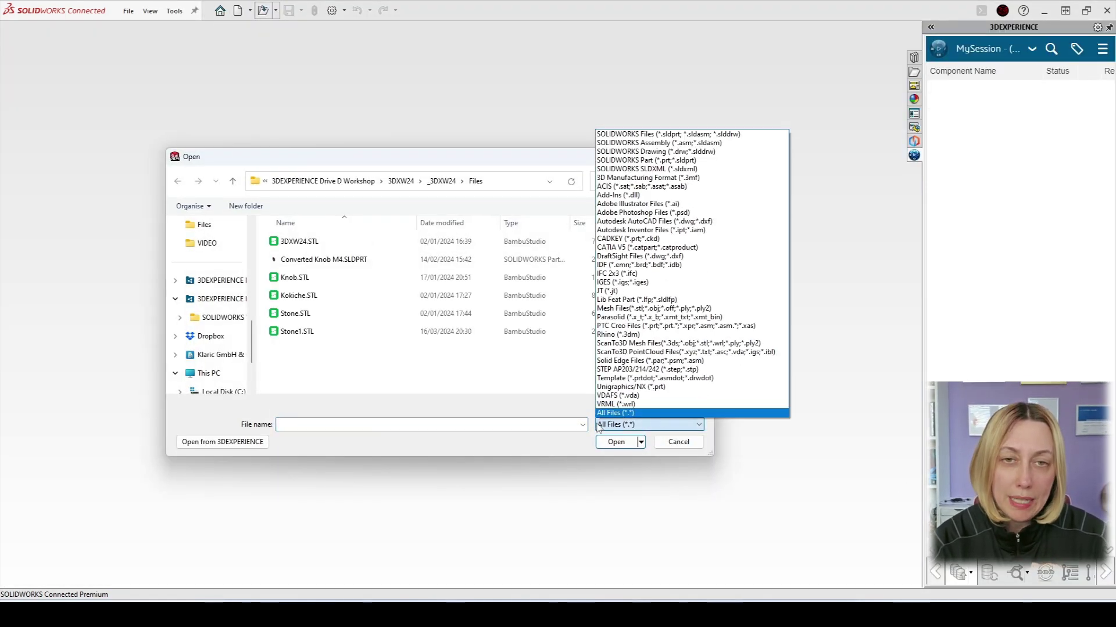
click(634, 343)
click(296, 295)
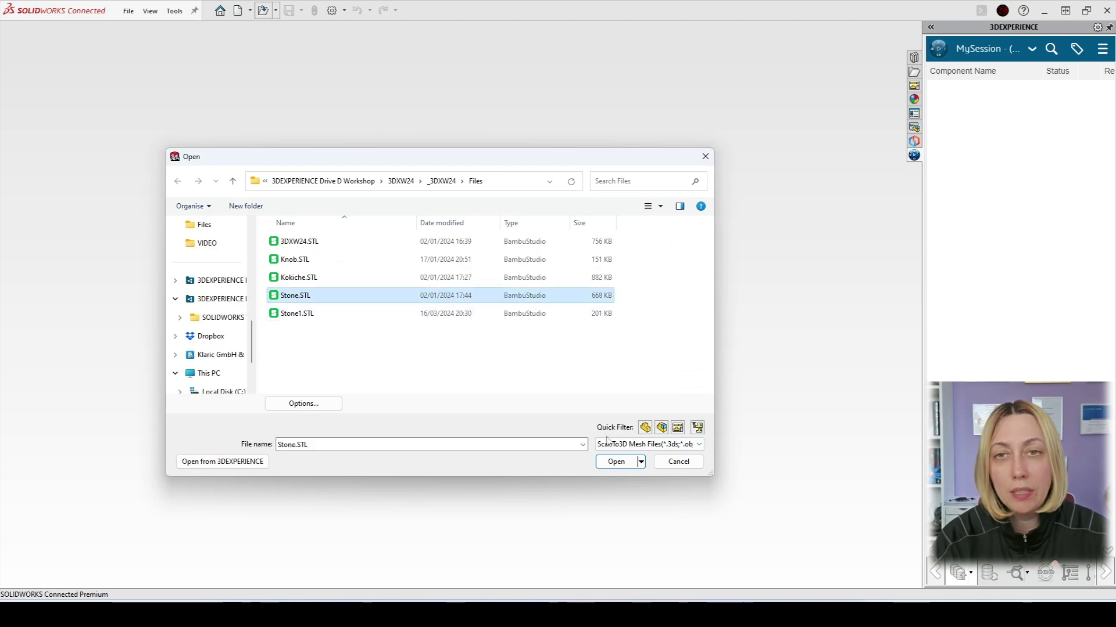
click(607, 460)
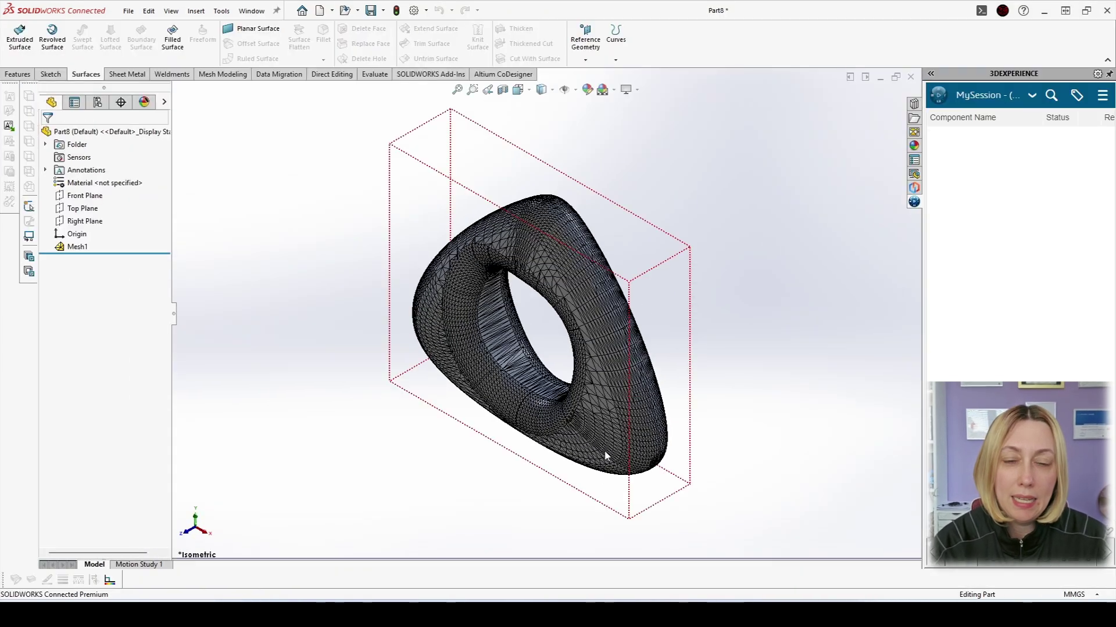
- Run the Mesh Prep Wizard on Mesh1, skipping orientation, to reach Extraneous Data Removal
click(566, 457)
click(221, 12)
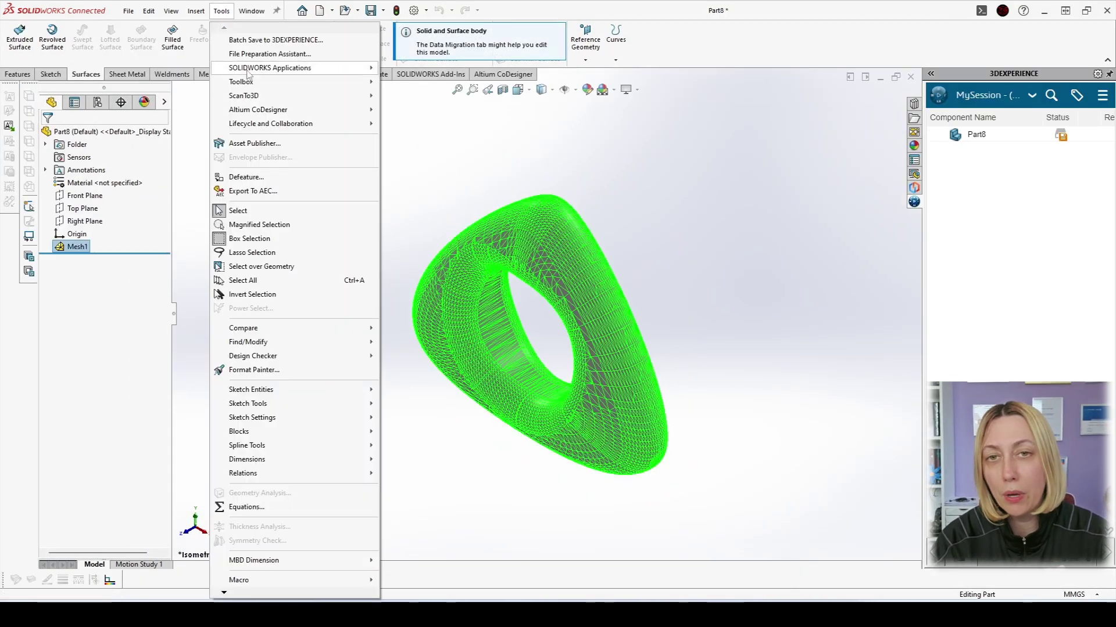
mouse_move(326, 99)
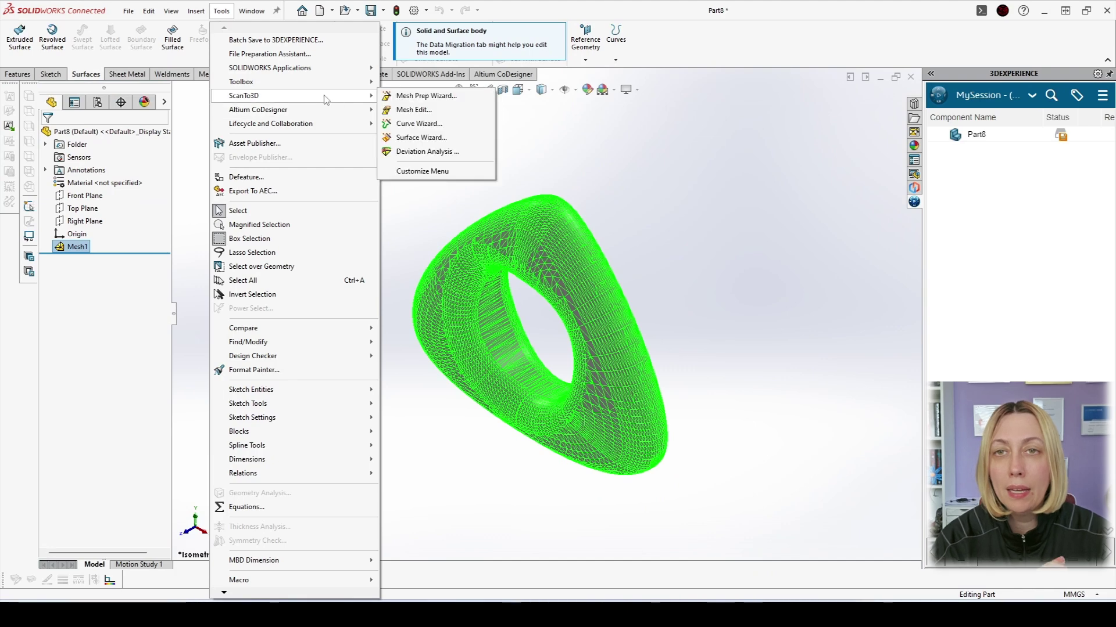
click(424, 98)
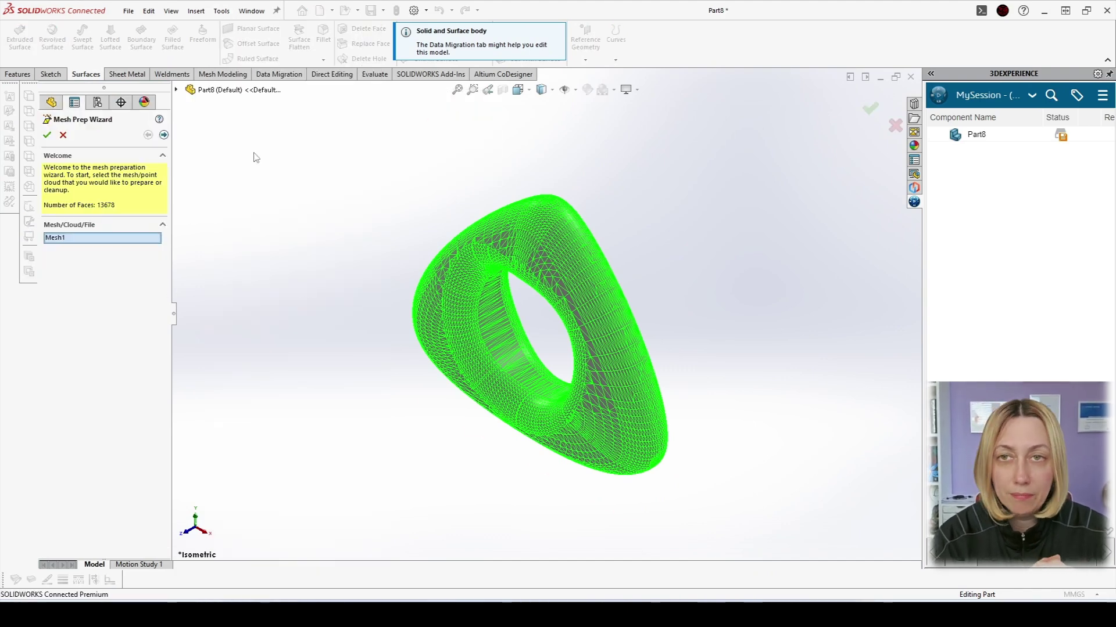
click(164, 135)
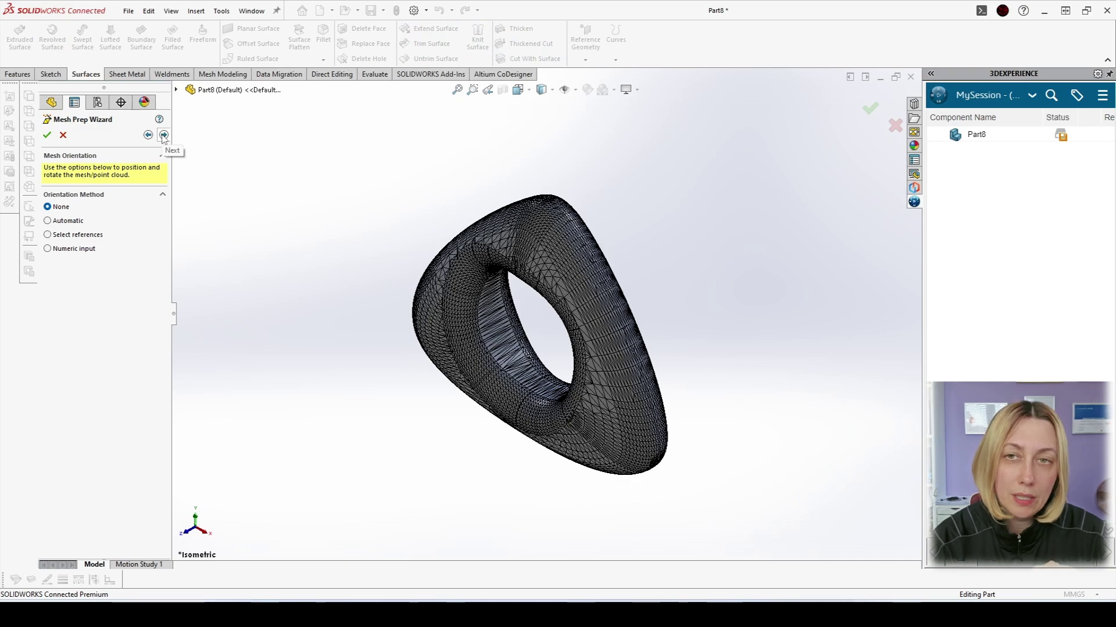
click(164, 135)
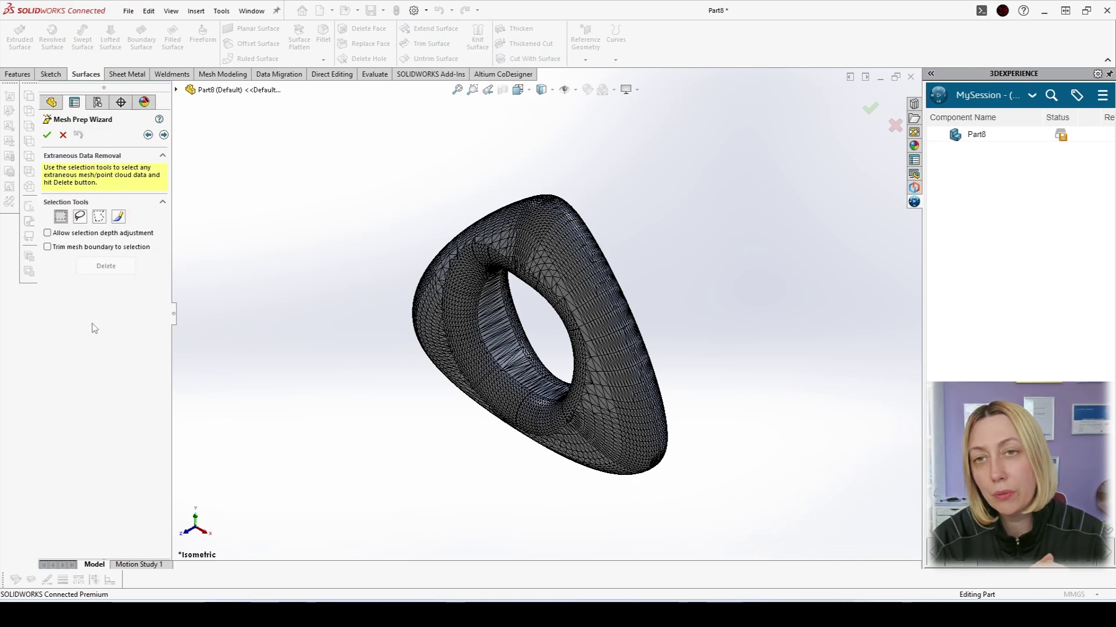
key(ctrl+1)
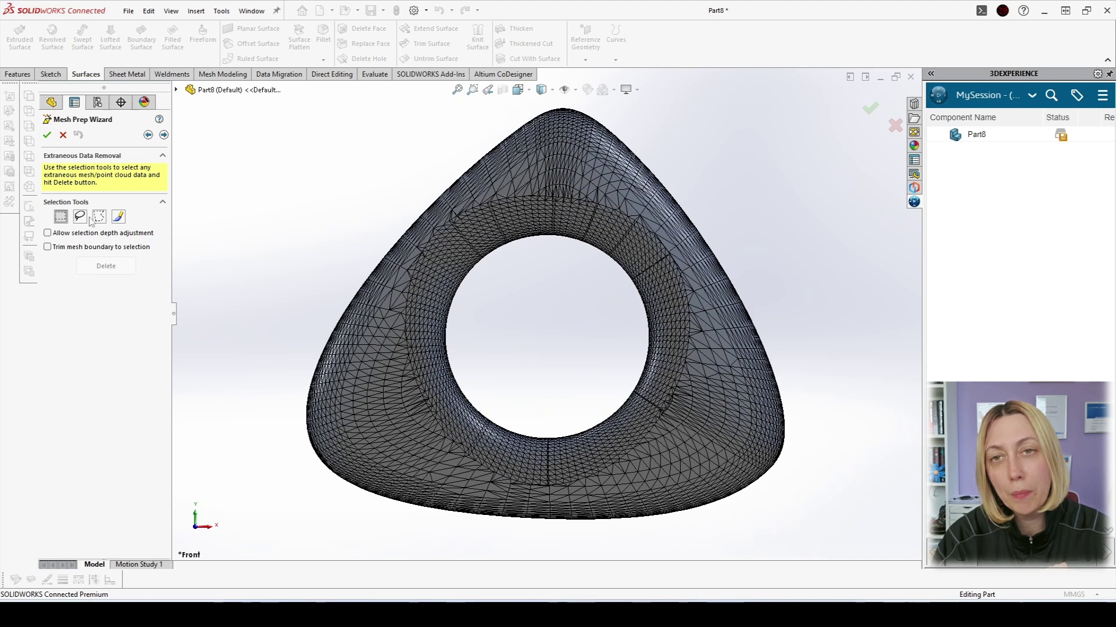
- Lasso-select the facets forming the inner ring around the stone's hole
click(80, 216)
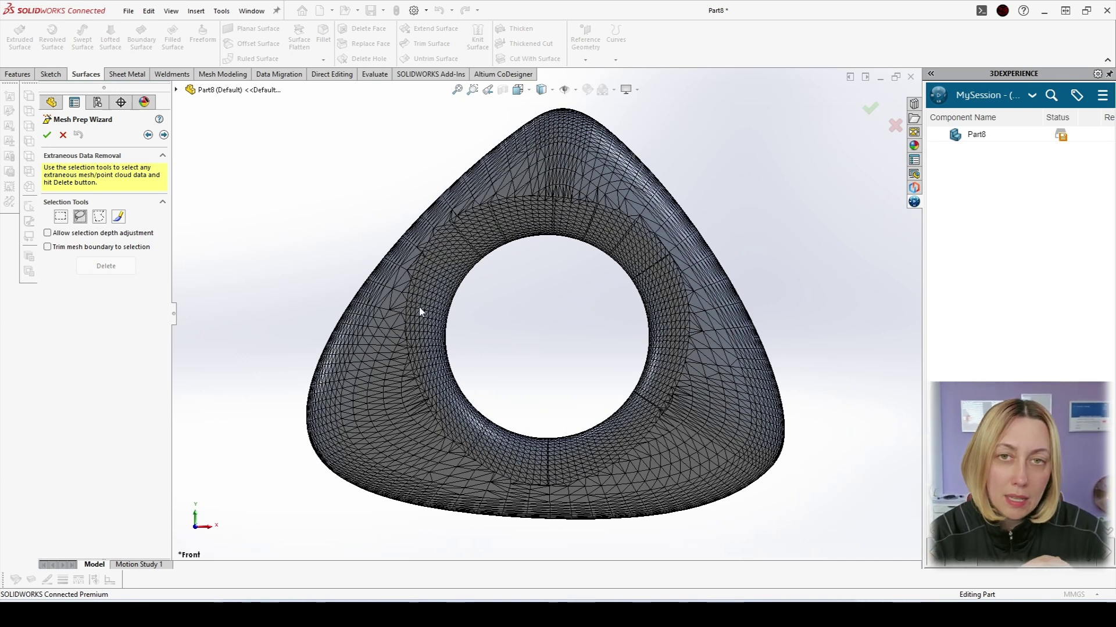
drag(479, 224, 592, 215)
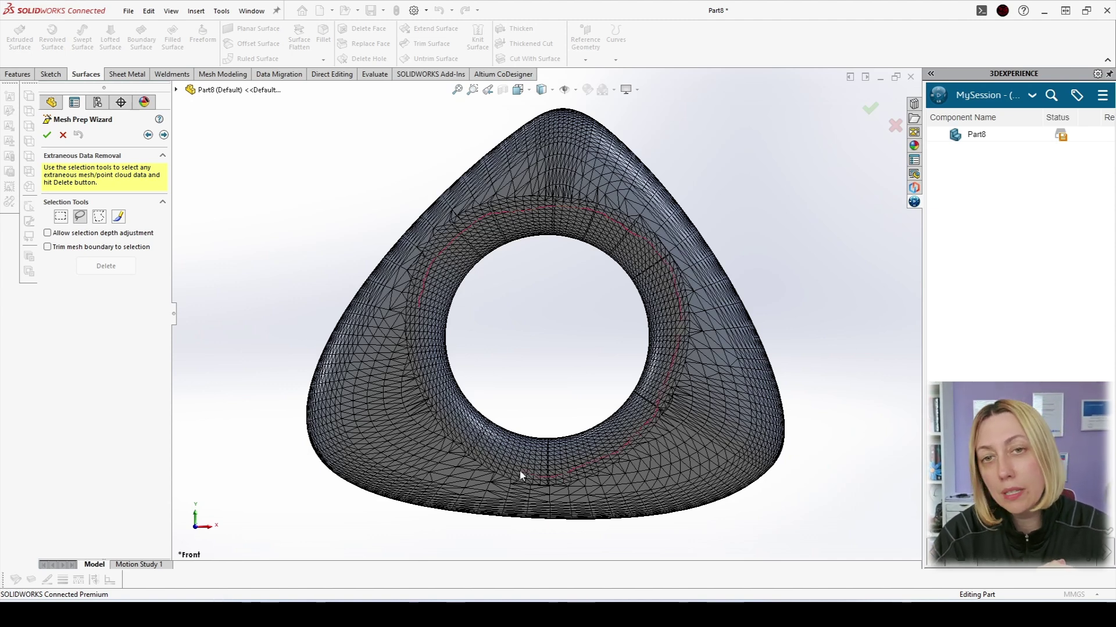
drag(449, 429, 430, 393)
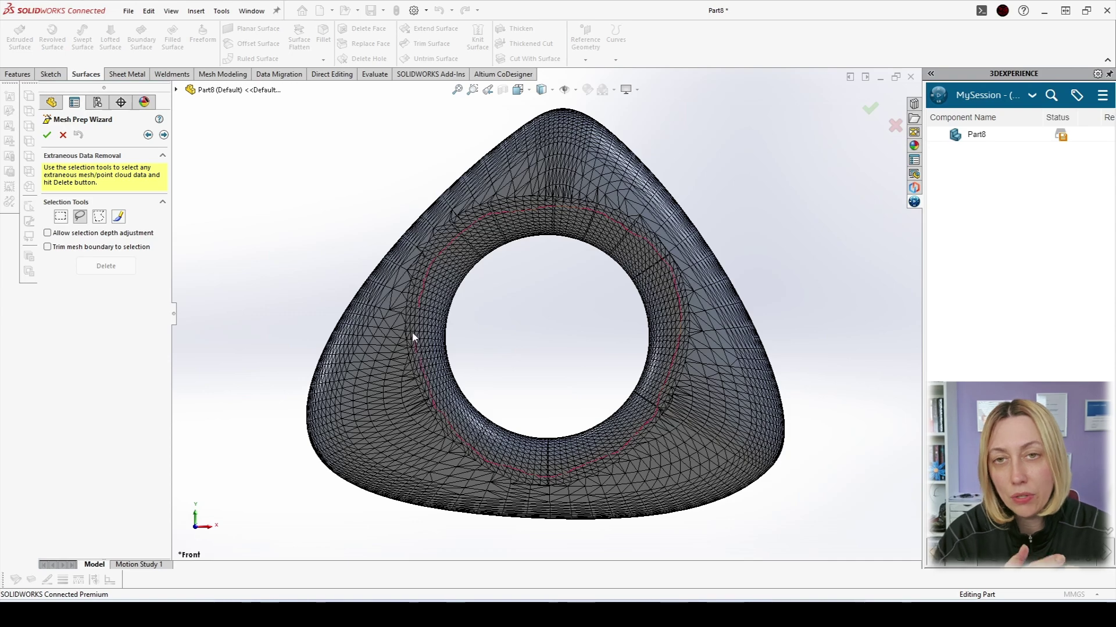
drag(413, 337, 419, 298)
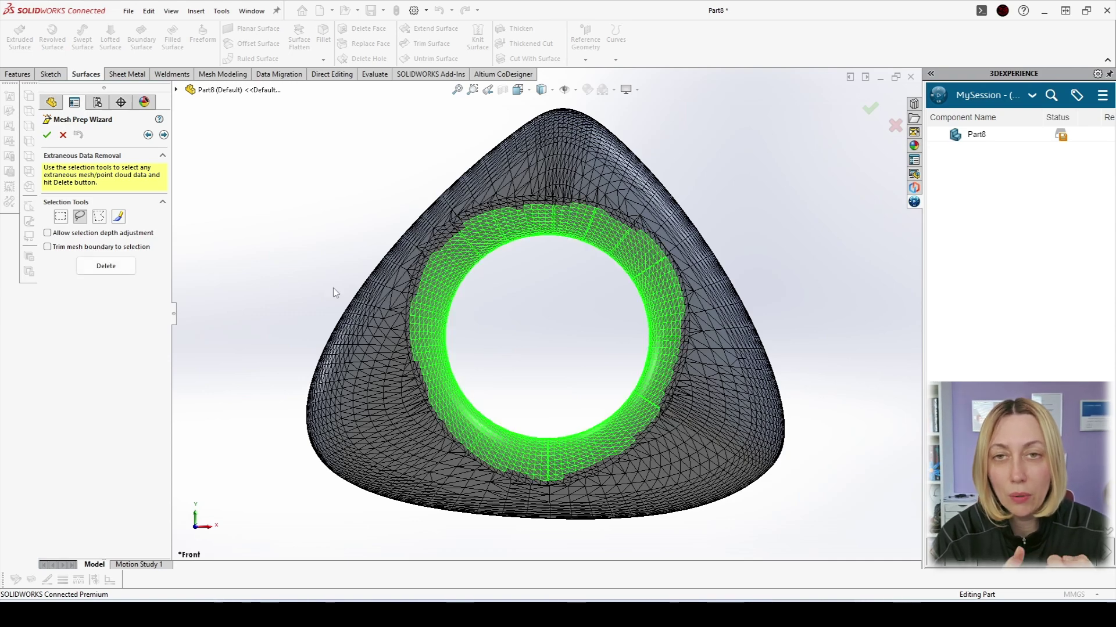
- Brush-select extra facets along the ring's upper-left, left and lower-left edges
click(119, 216)
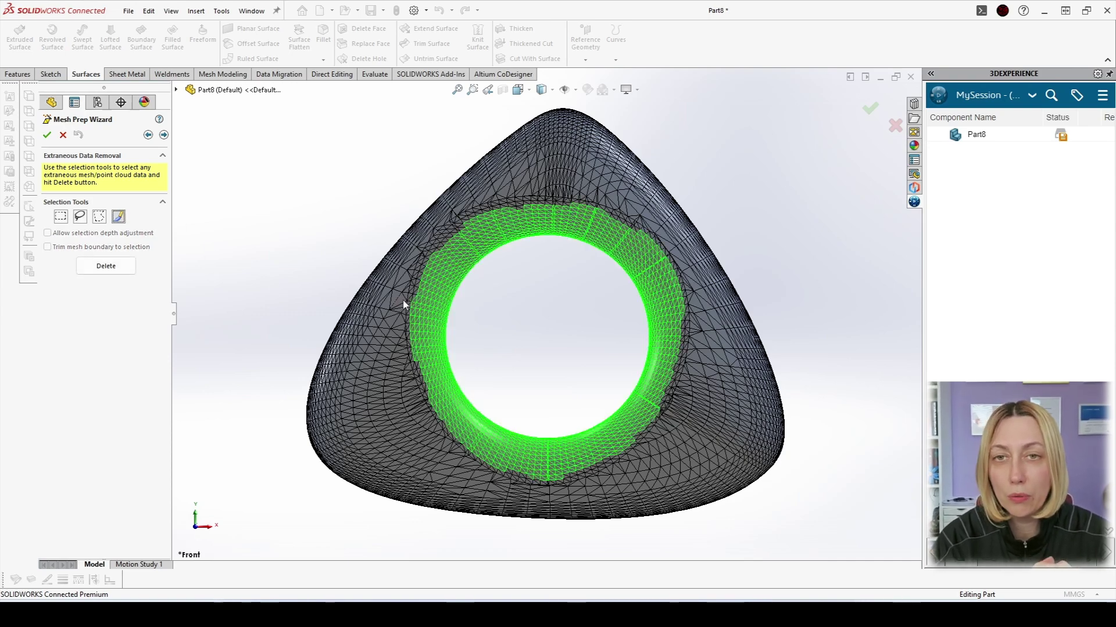
scroll(403, 304, down, 5)
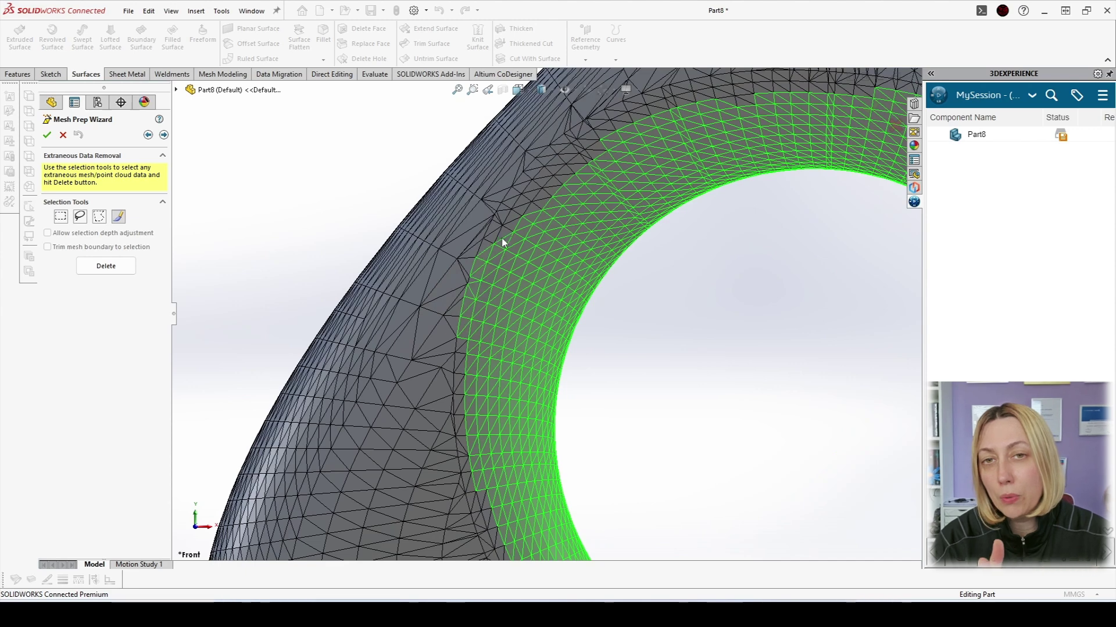
mouse_move(503, 243)
mouse_down()
mouse_move(519, 218)
mouse_move(480, 264)
mouse_up()
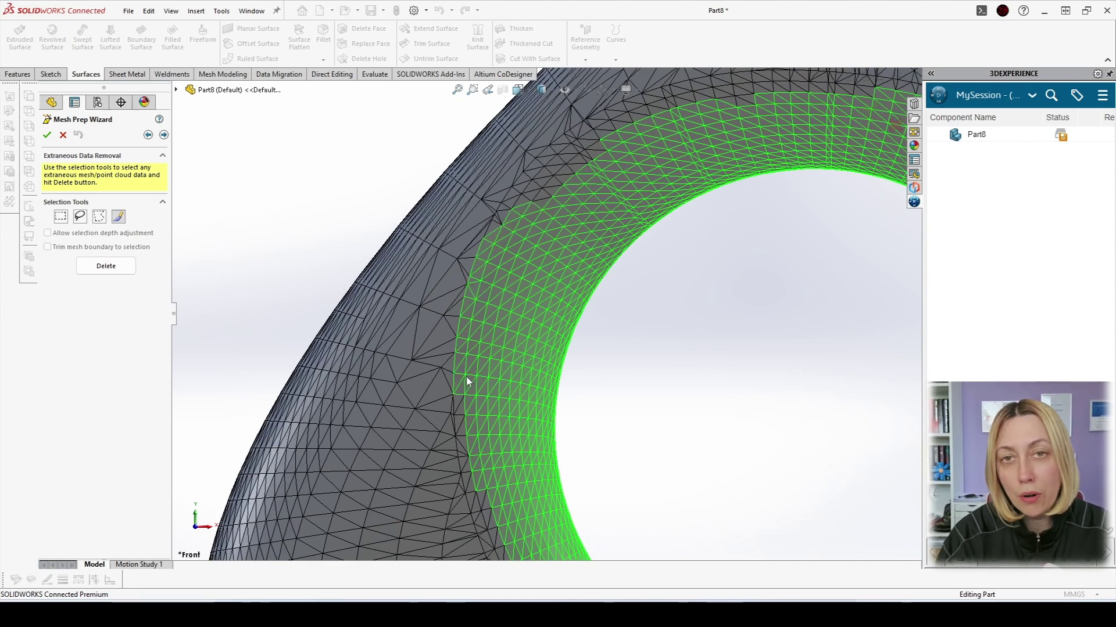
drag(475, 488, 463, 417)
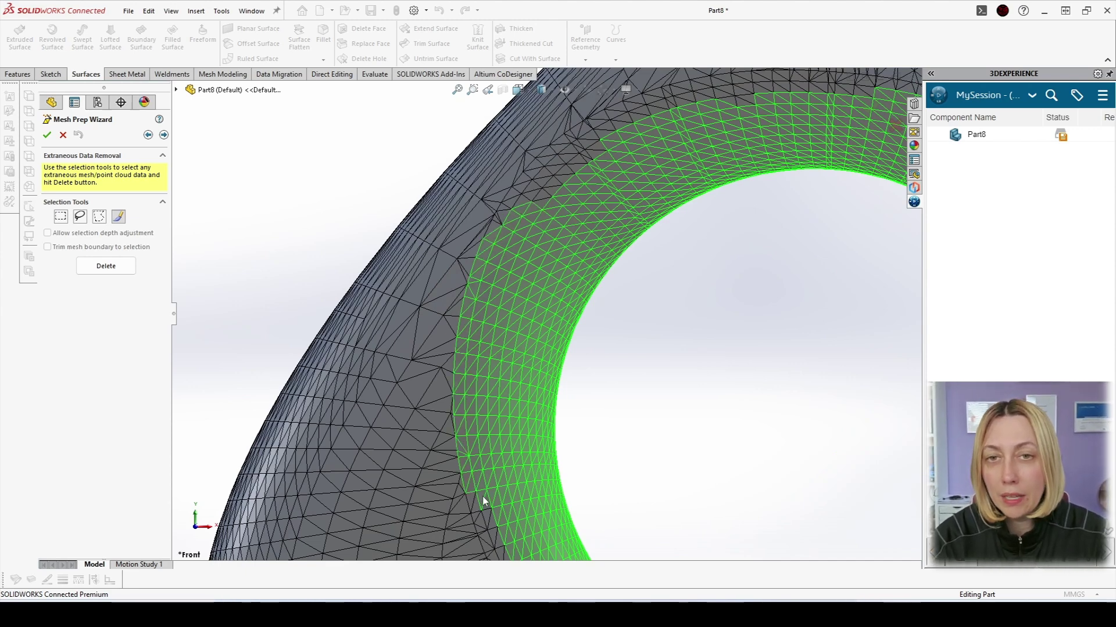
mouse_move(483, 501)
mouse_down()
mouse_move(501, 536)
mouse_move(471, 485)
mouse_up()
mouse_move(505, 310)
mouse_down()
mouse_move(586, 145)
mouse_move(531, 222)
mouse_move(578, 141)
mouse_move(544, 164)
mouse_move(491, 251)
mouse_up()
- Paint facets along the ring's upper edges and deselect the stray spike facets
scroll(649, 263, up, 5)
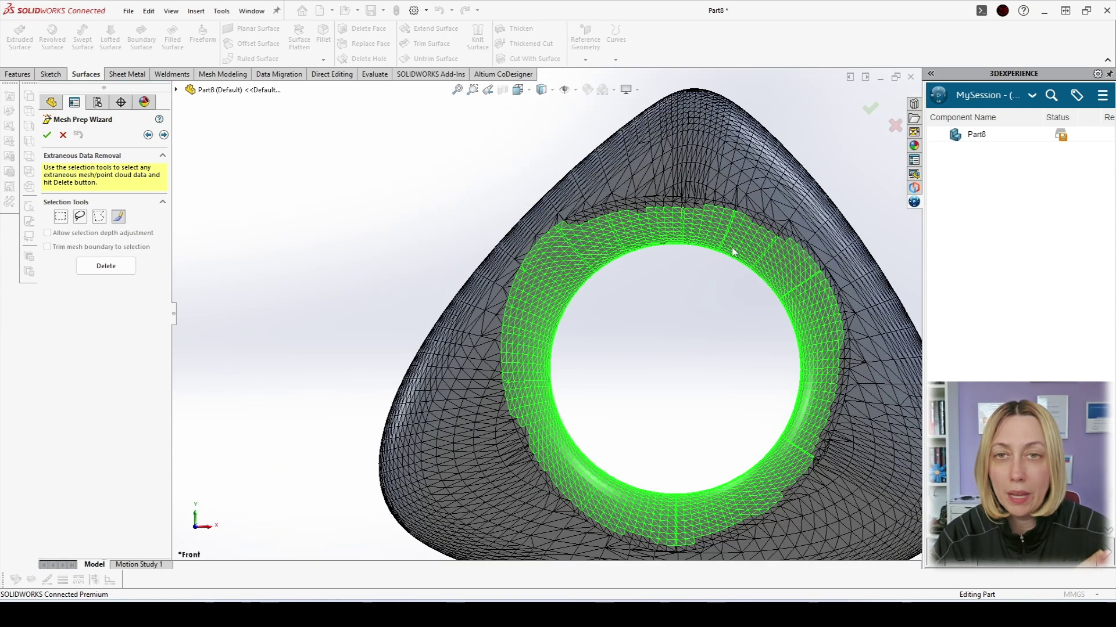
scroll(612, 224, down, 5)
drag(370, 270, 530, 222)
mouse_move(486, 193)
mouse_down()
mouse_move(446, 218)
mouse_move(487, 172)
mouse_move(509, 206)
mouse_move(599, 223)
mouse_move(615, 223)
mouse_move(557, 219)
mouse_move(653, 218)
mouse_up()
drag(781, 268, 812, 278)
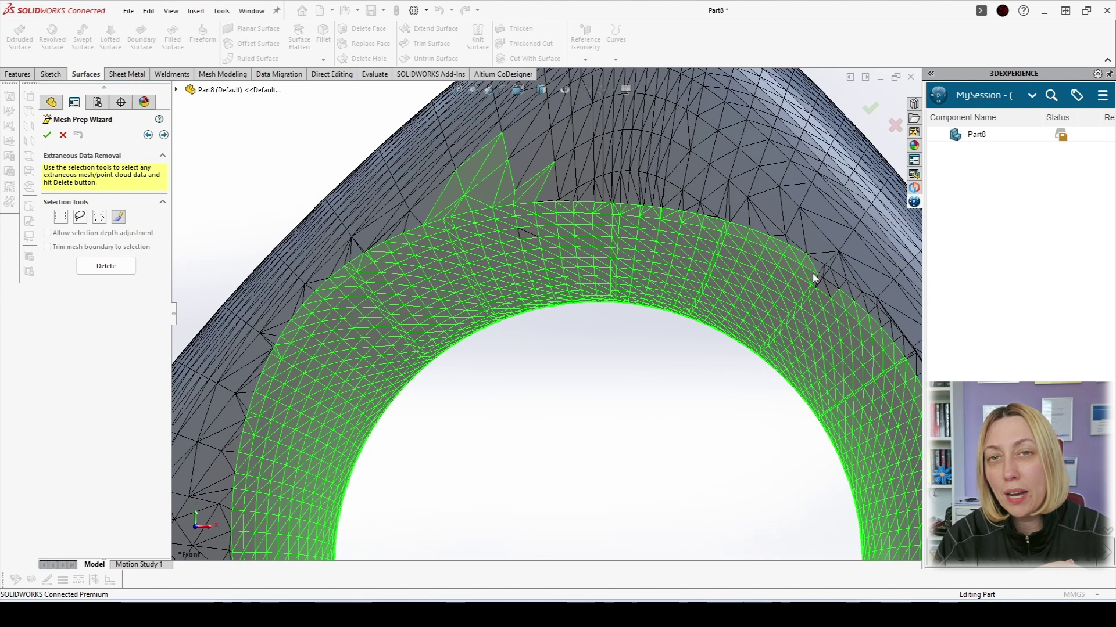
mouse_move(498, 142)
mouse_down()
mouse_move(448, 124)
mouse_move(546, 177)
mouse_up()
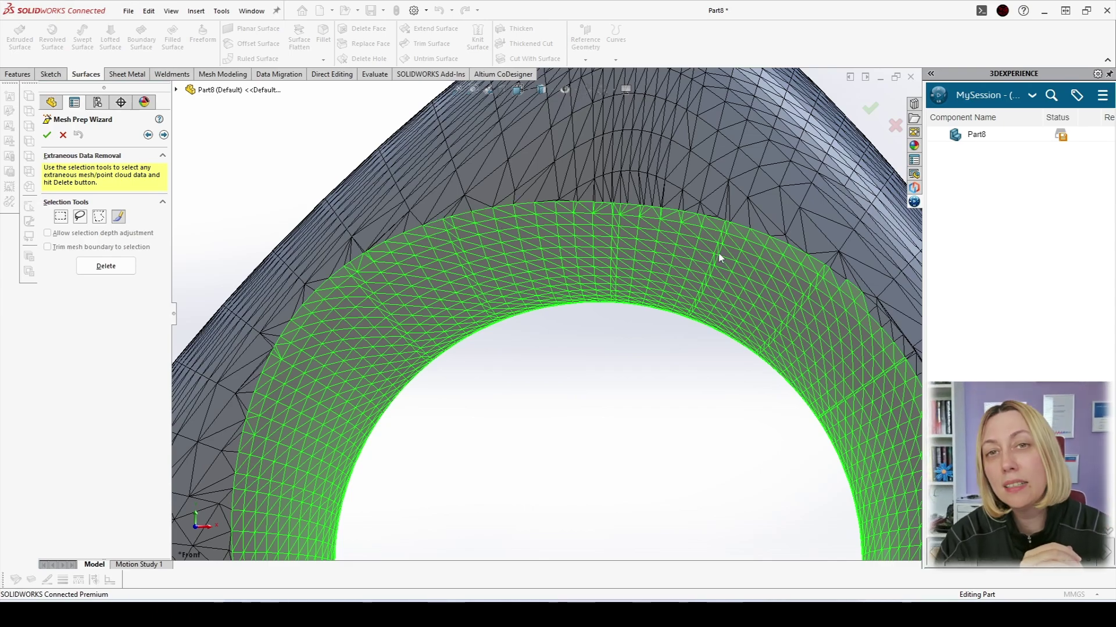
- Orbit behind the stone and extend the selection around the rest of the ring
scroll(836, 288, down, 3)
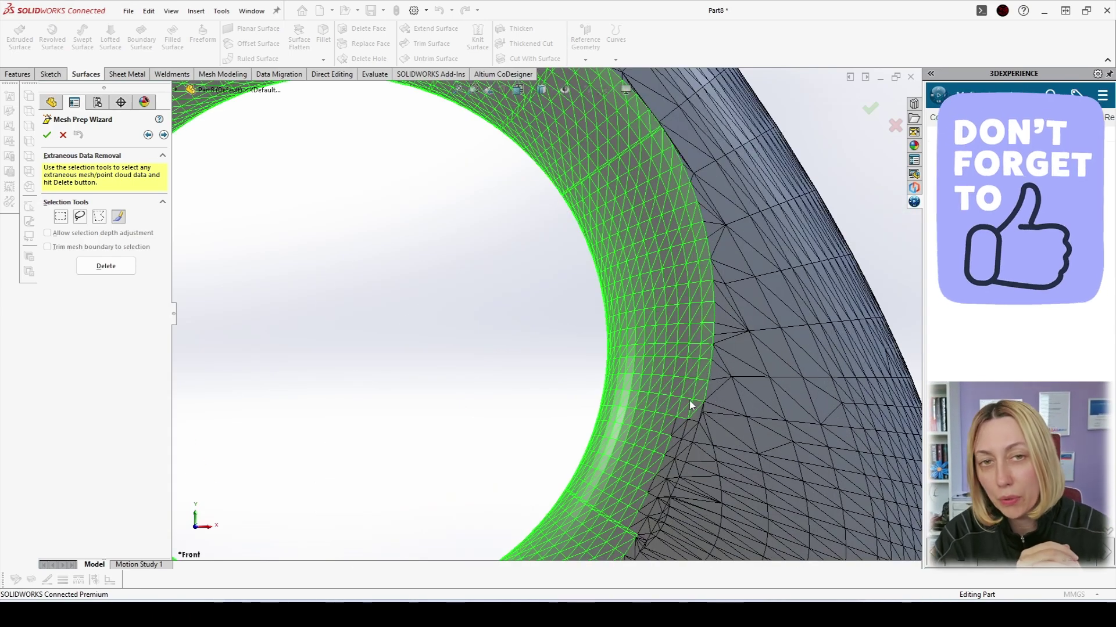
scroll(624, 413, up, 3)
scroll(500, 465, down, 4)
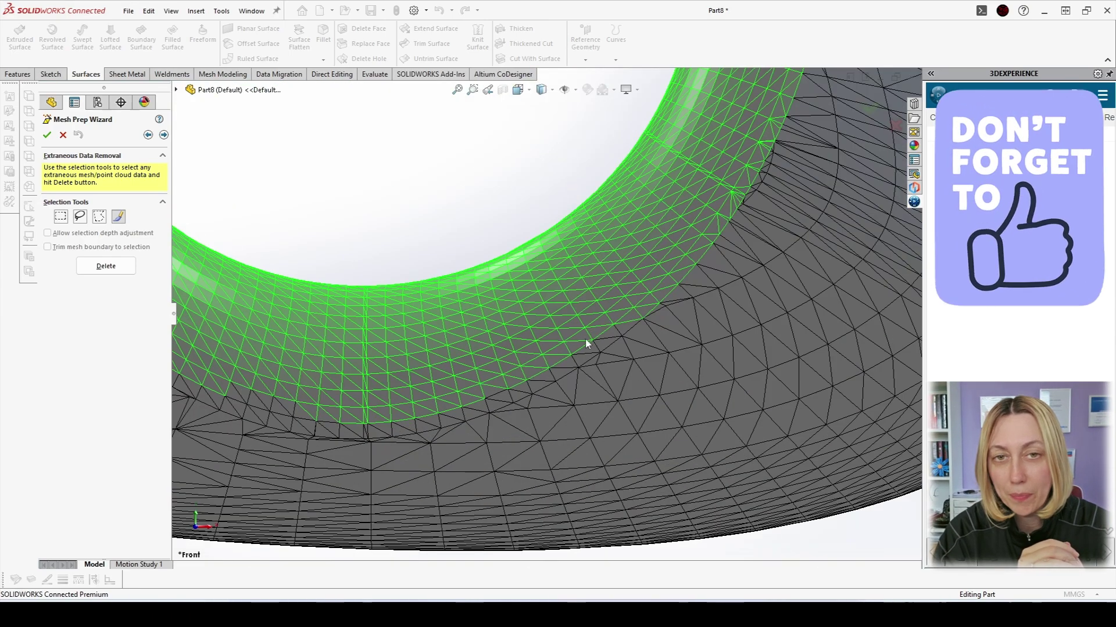
scroll(306, 368, up, 2)
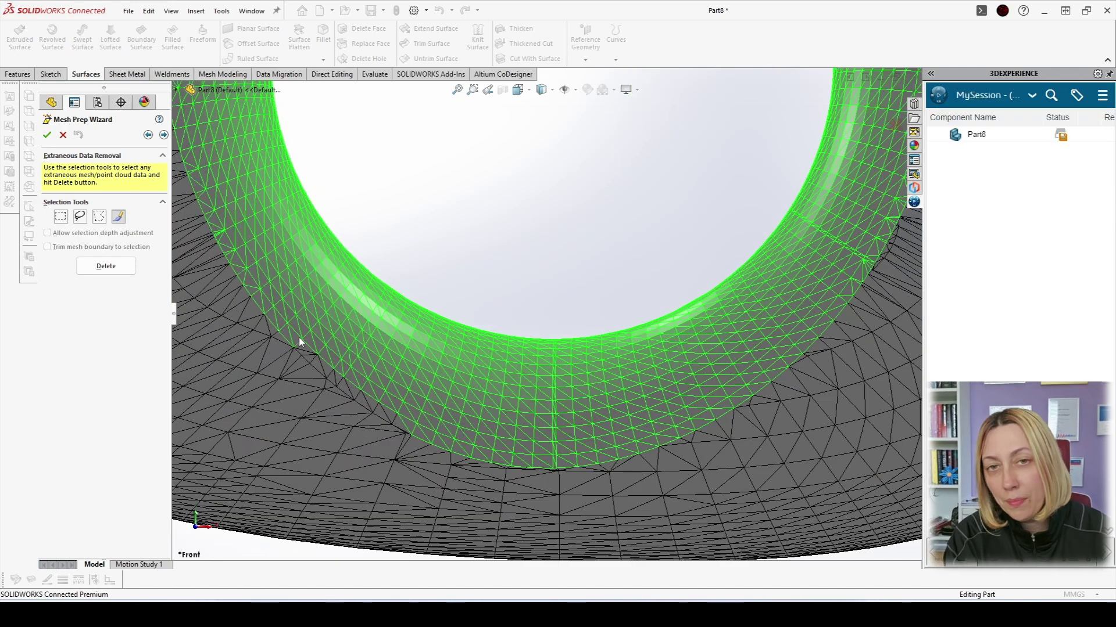
scroll(558, 199, up, 2)
scroll(558, 199, up, 1)
middle_drag(558, 199, 434, 242)
scroll(434, 242, down, 5)
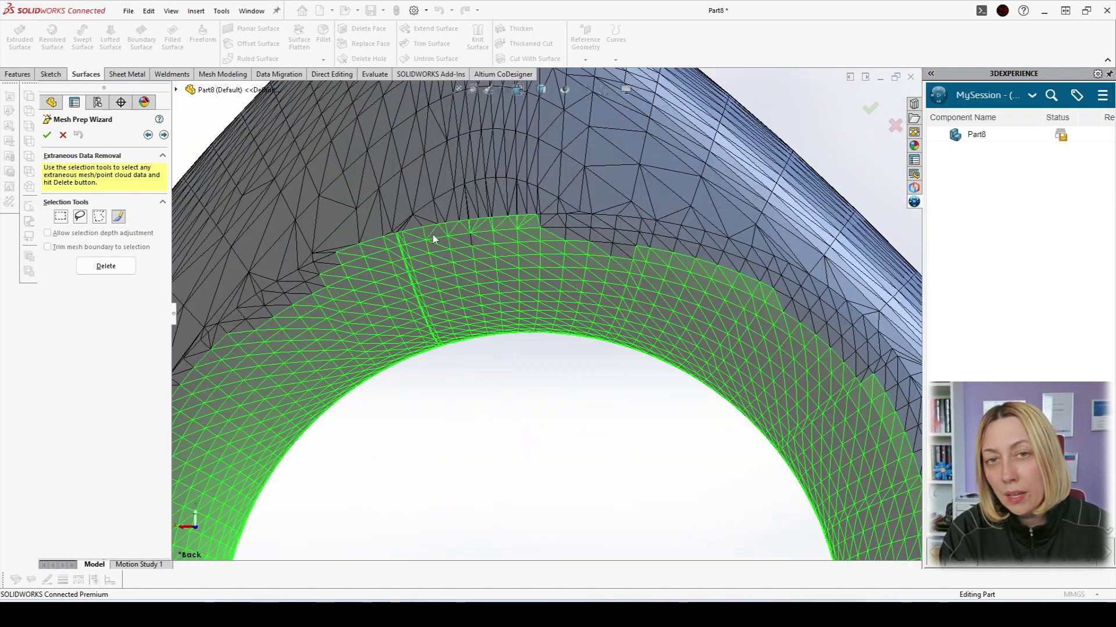
mouse_move(708, 249)
mouse_down()
mouse_move(764, 288)
mouse_move(615, 351)
mouse_move(269, 319)
mouse_move(176, 390)
mouse_up()
- Orbit around the hole to check the selected ring's edges from several angles
middle_drag(176, 390, 330, 157)
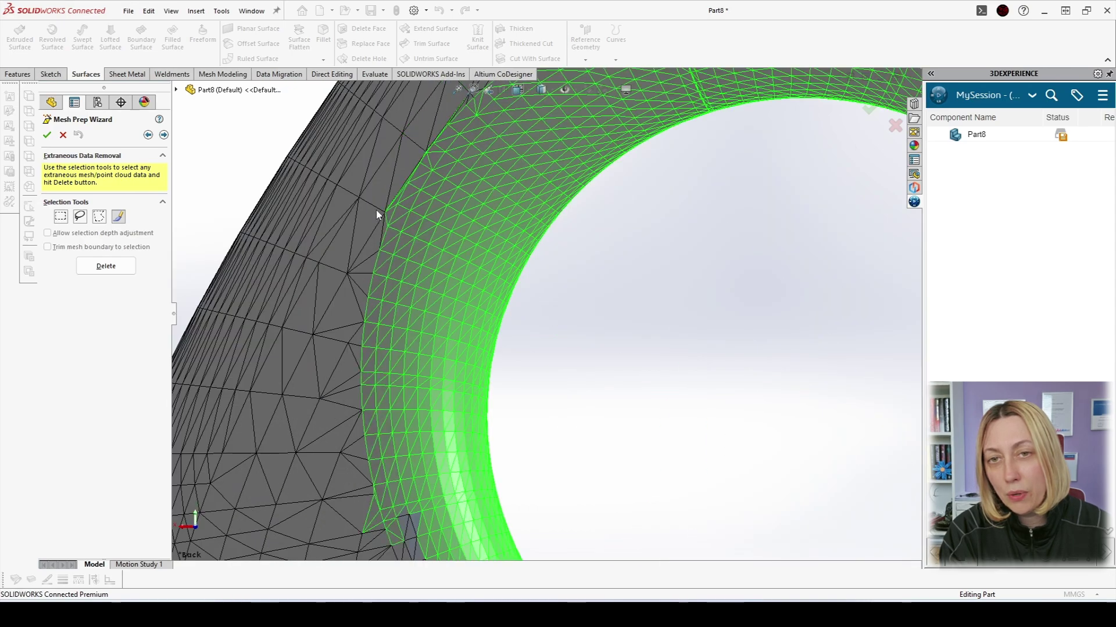
scroll(460, 231, down, 2)
scroll(436, 281, up, 3)
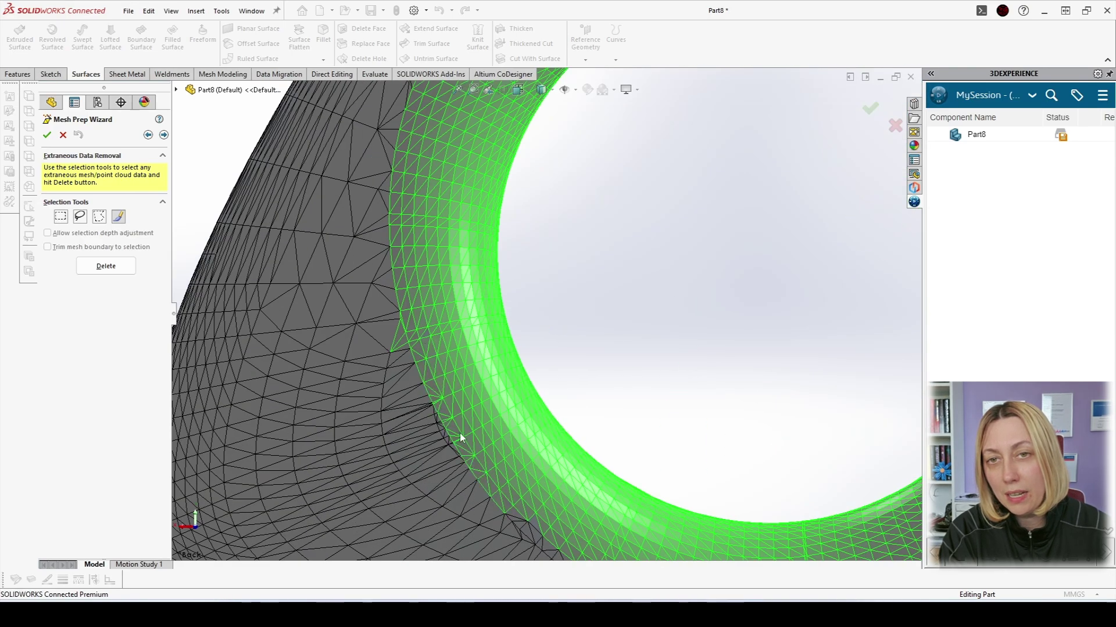
middle_drag(423, 336, 465, 463)
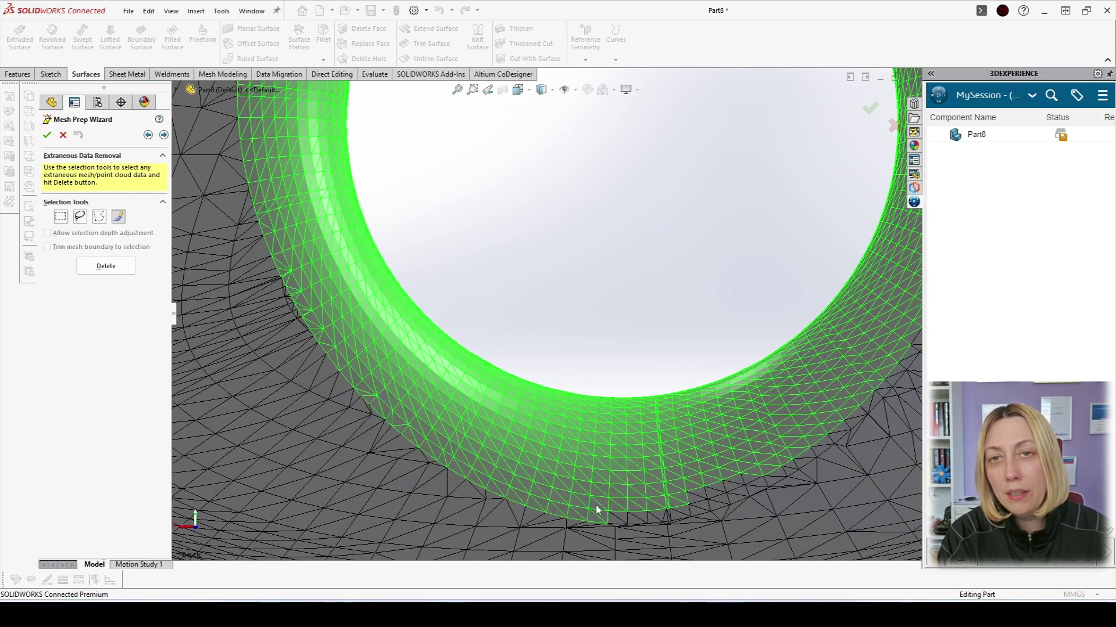
middle_drag(759, 479, 690, 228)
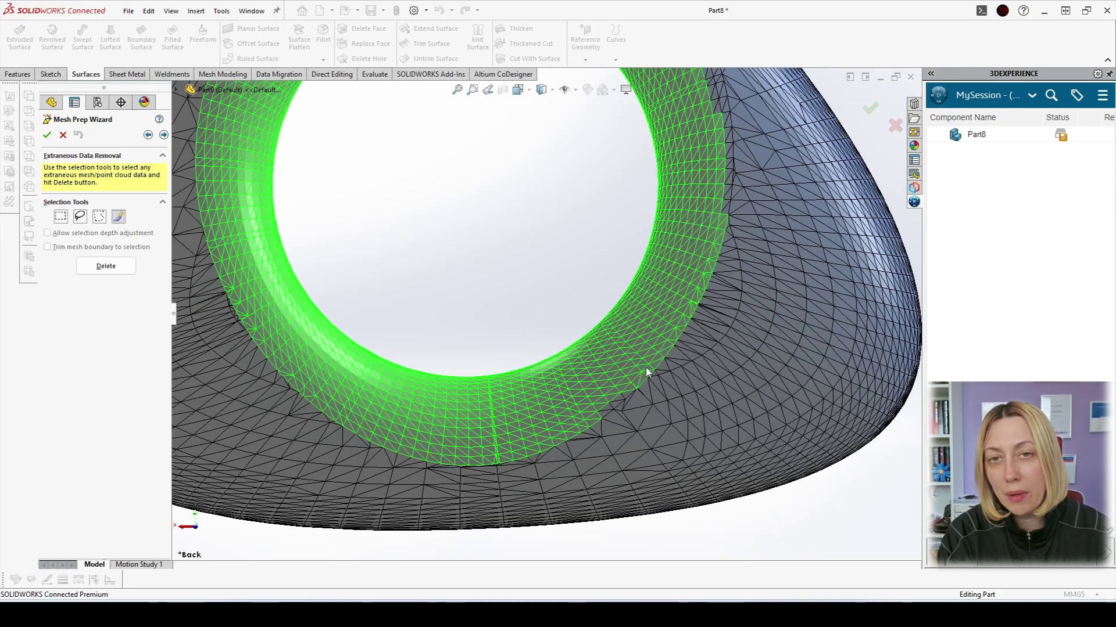
scroll(633, 326, up, 3)
scroll(617, 248, down, 5)
scroll(368, 356, up, 5)
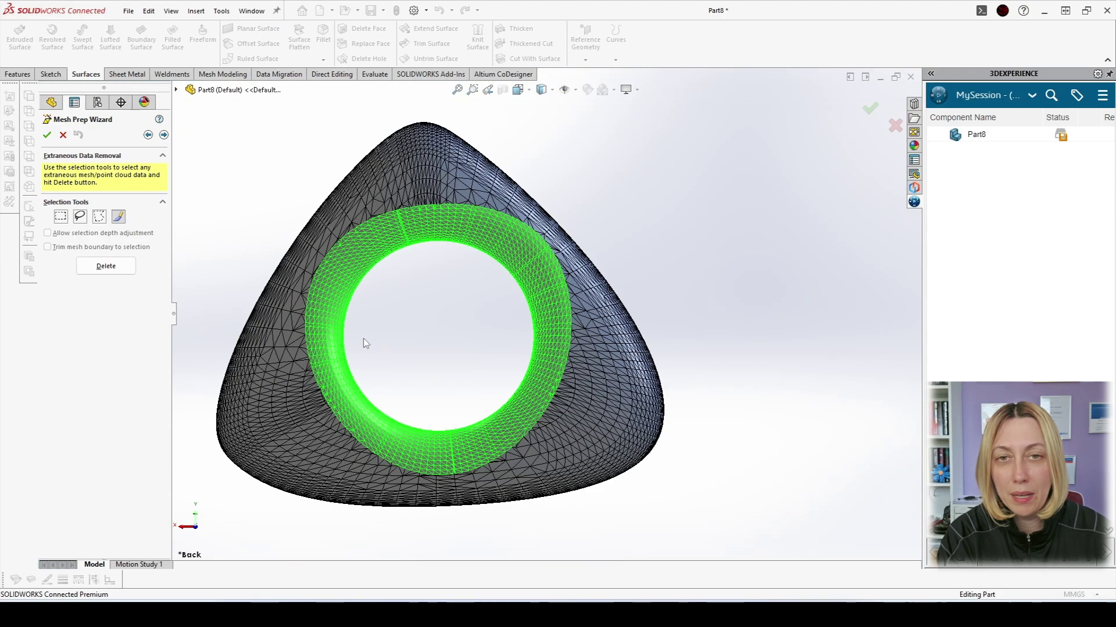
- Delete the selected ring facets and inspect the hole's new open edge
click(110, 269)
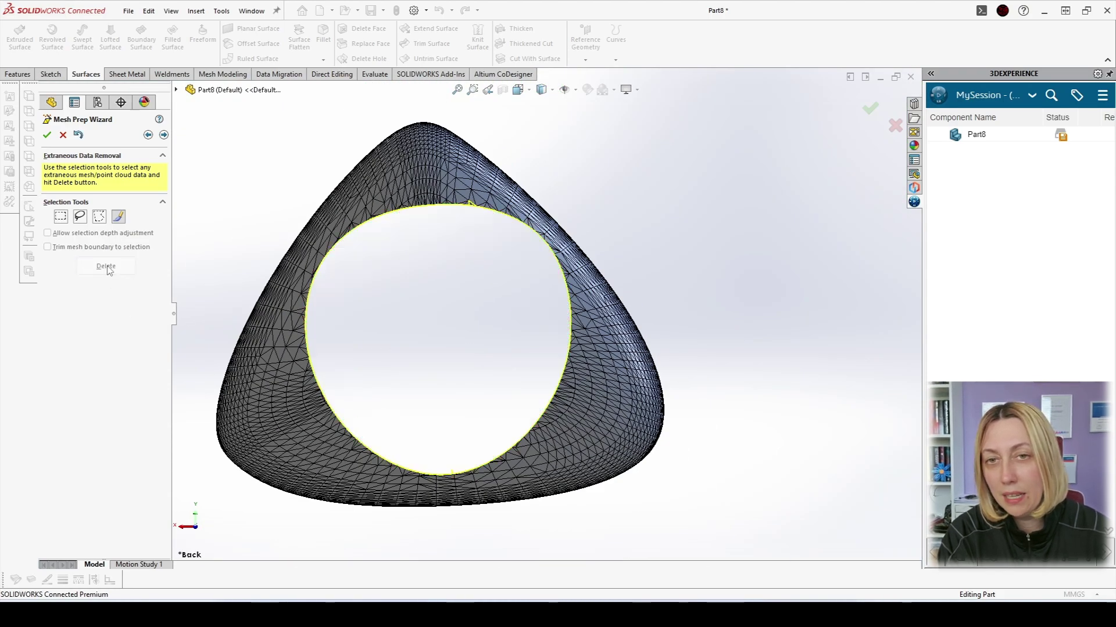
scroll(465, 250, down, 3)
middle_drag(465, 250, 465, 196)
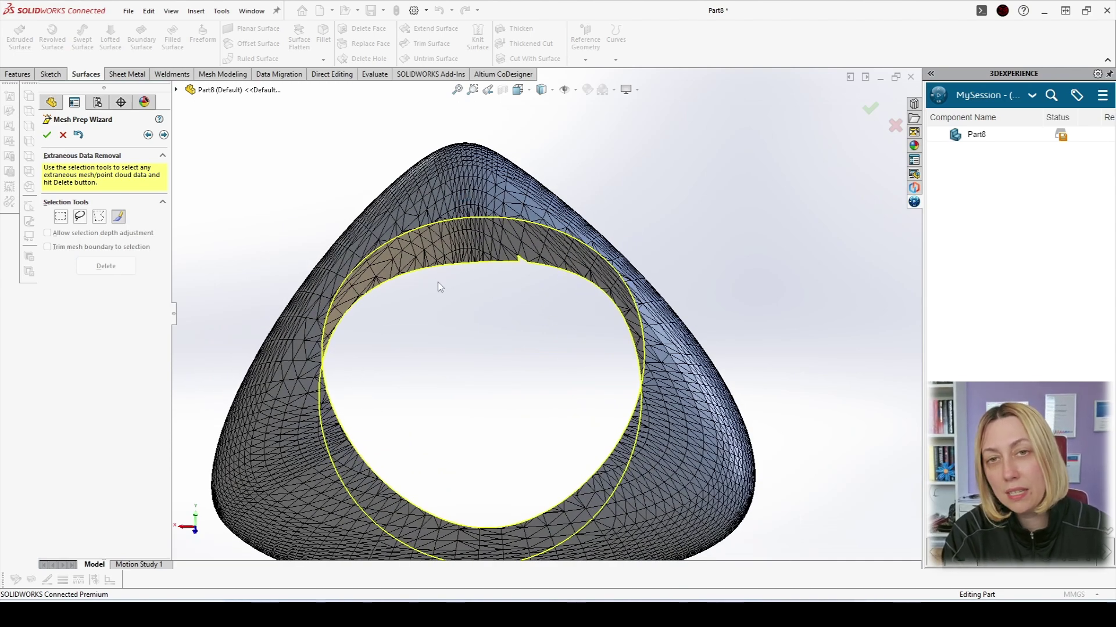
scroll(500, 283, down, 3)
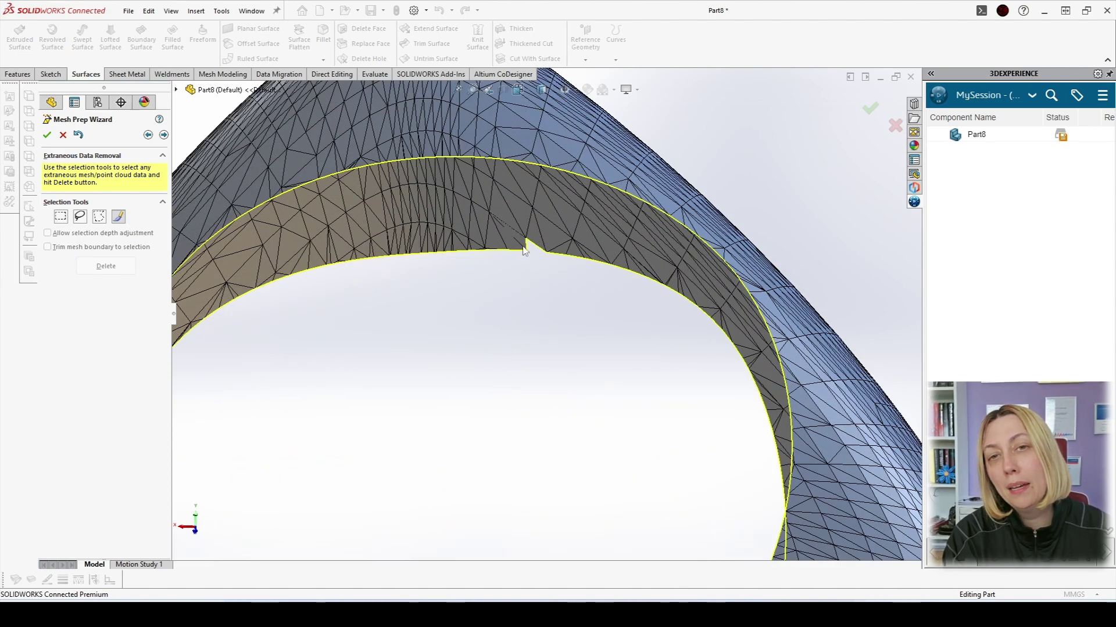
scroll(525, 250, up, 2)
scroll(530, 244, down, 3)
scroll(531, 256, up, 5)
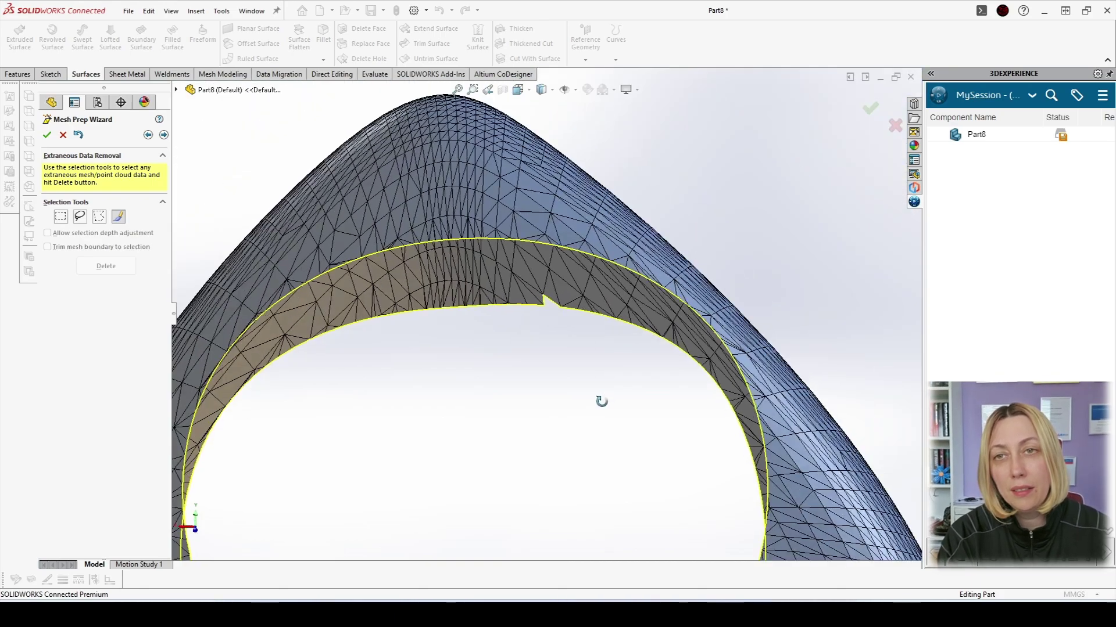
middle_drag(602, 401, 578, 323)
scroll(508, 391, up, 5)
- Leave simplification at 0% reduction and set boundary smoothness to maximum
scroll(578, 324, down, 5)
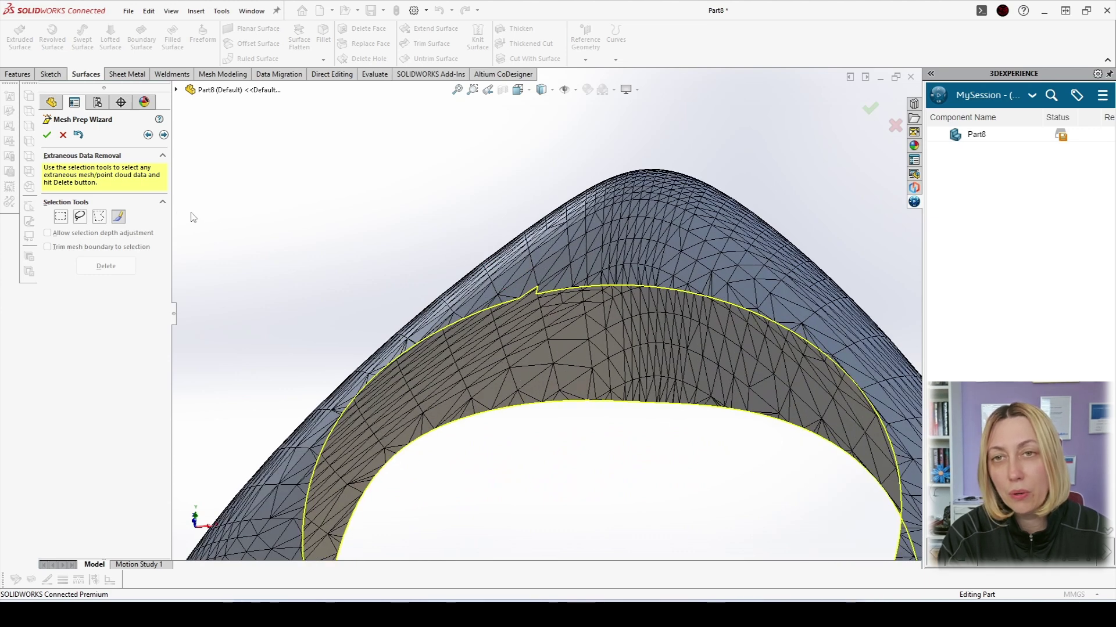
click(163, 135)
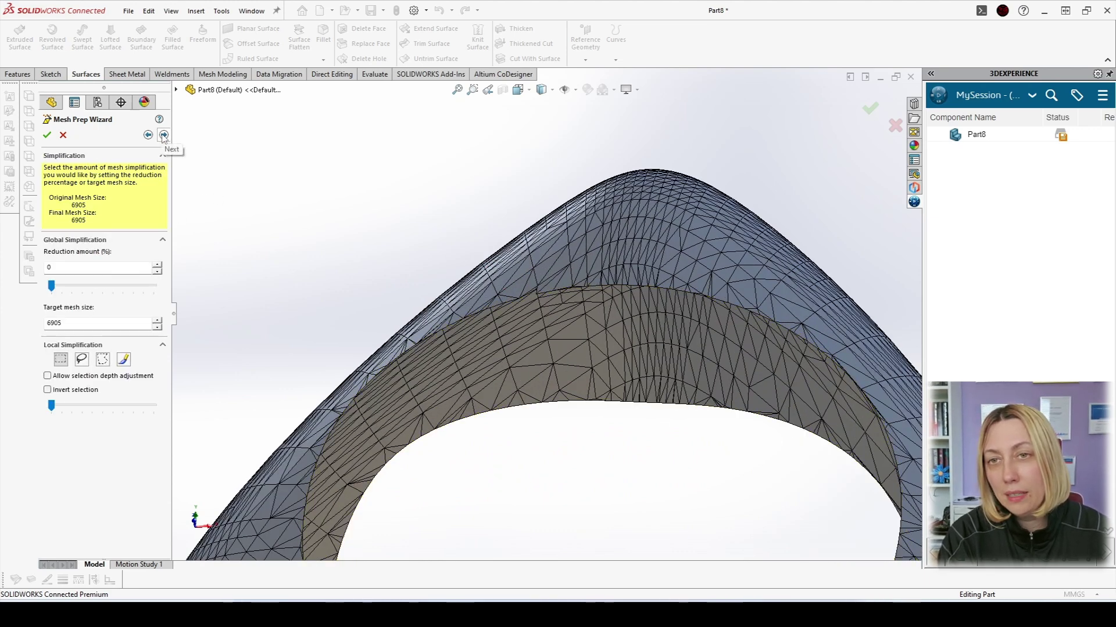
click(163, 135)
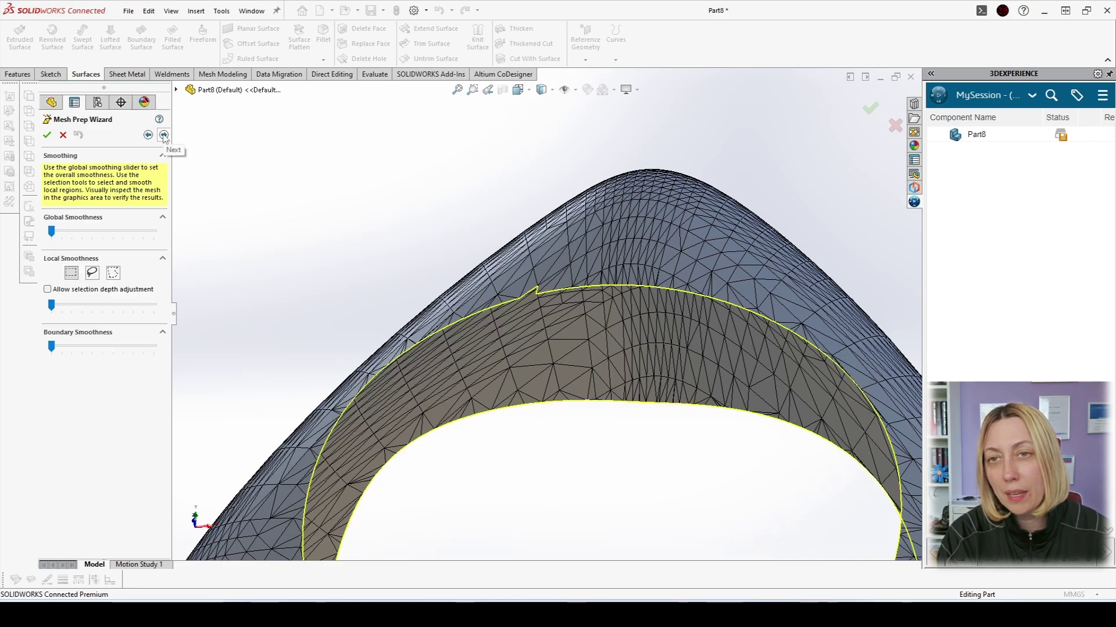
drag(51, 347, 154, 347)
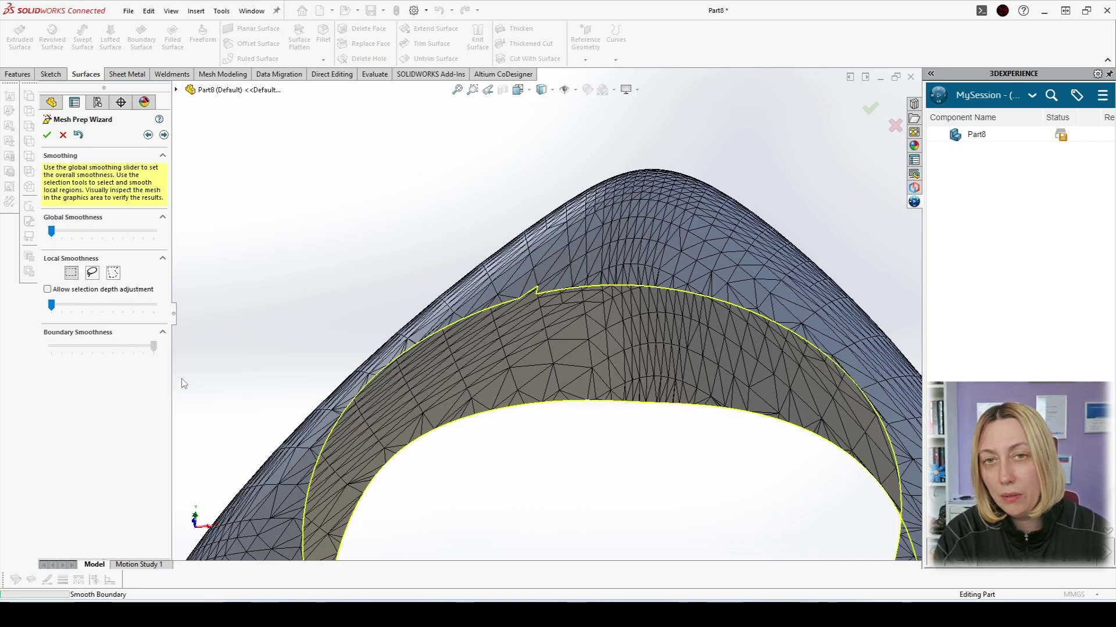
middle_drag(401, 410, 533, 316)
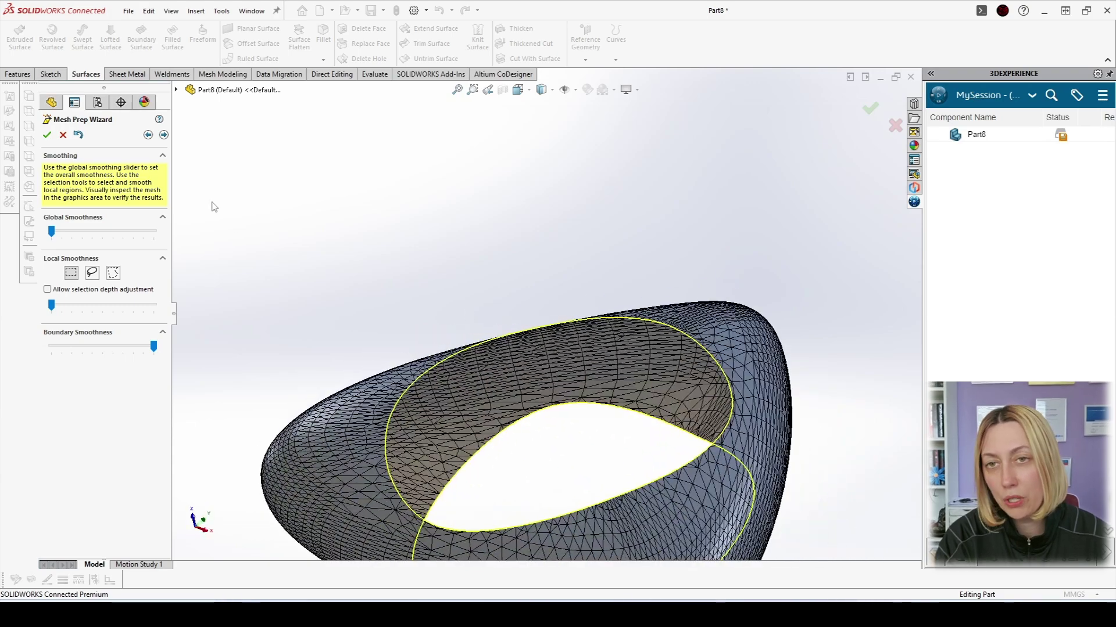
- Fill Hole <0> and Hole <1>, inspect the closed stone, and launch the Surface Wizard
click(164, 135)
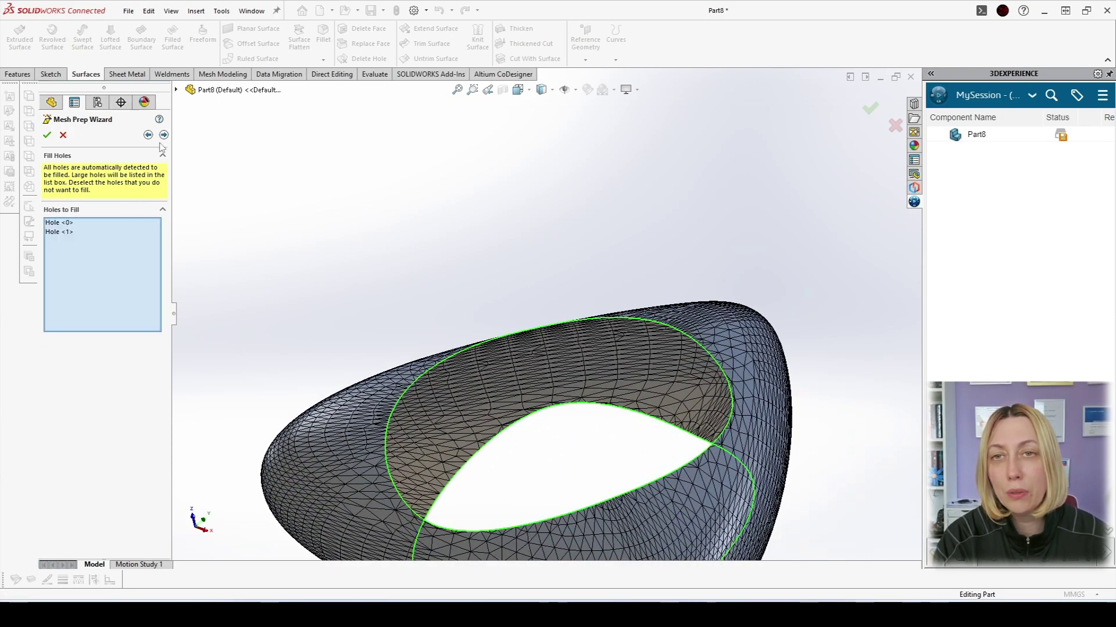
click(164, 135)
middle_drag(460, 302, 254, 228)
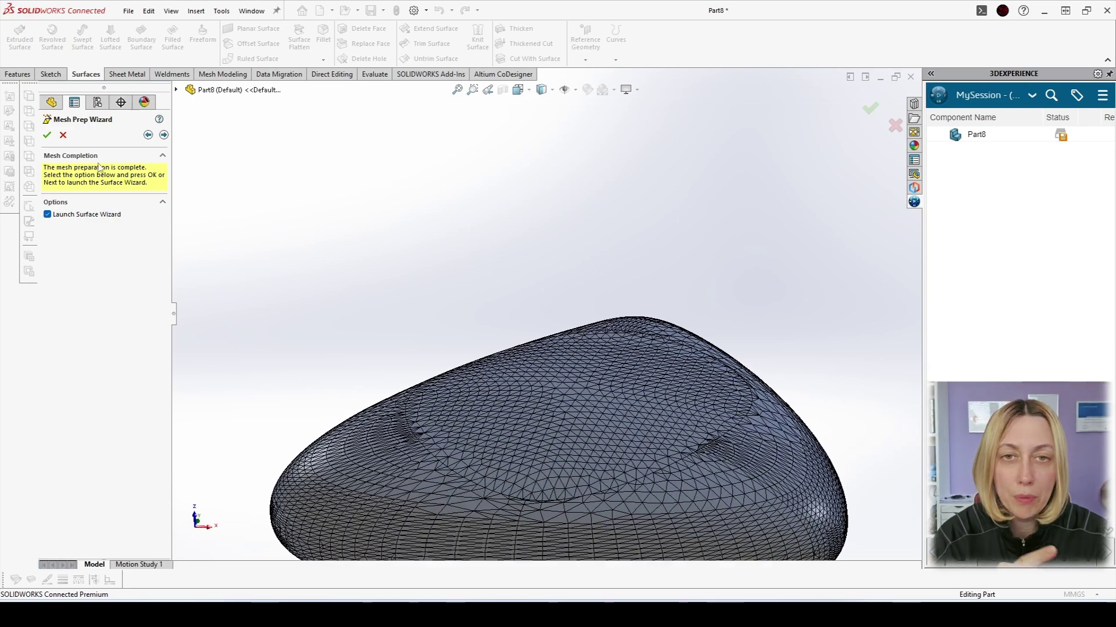
middle_drag(628, 349, 635, 433)
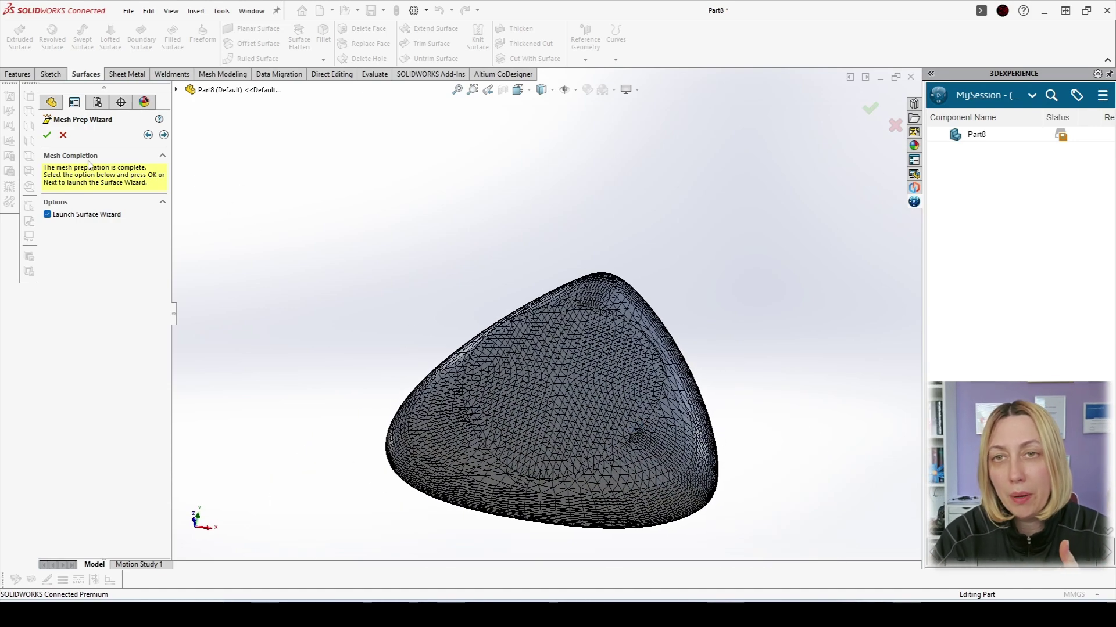
middle_drag(828, 454, 589, 441)
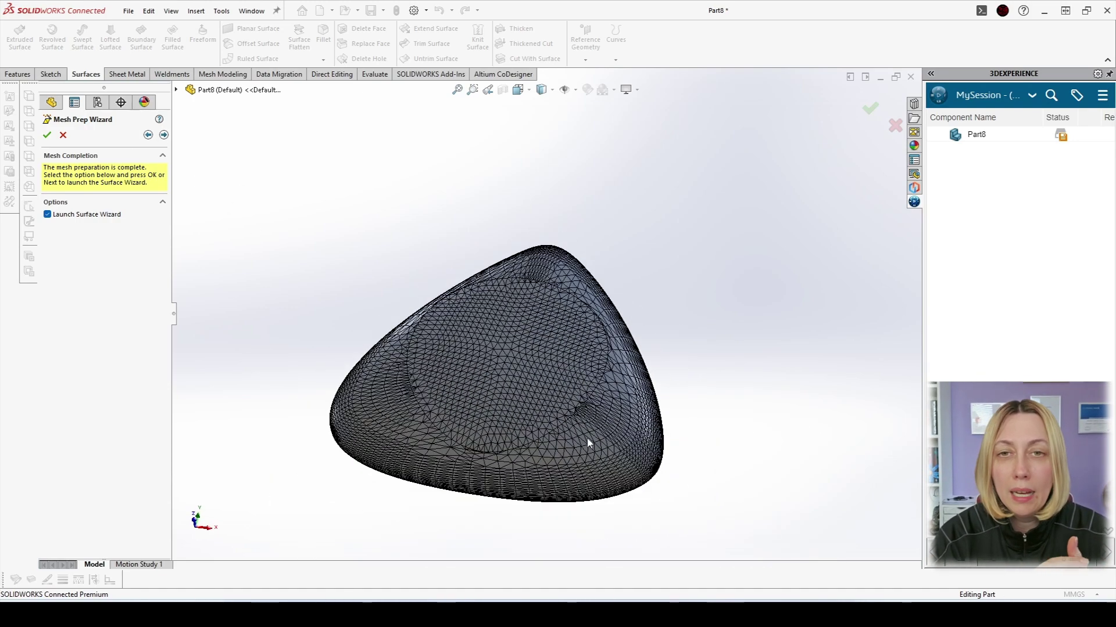
scroll(494, 459, down, 3)
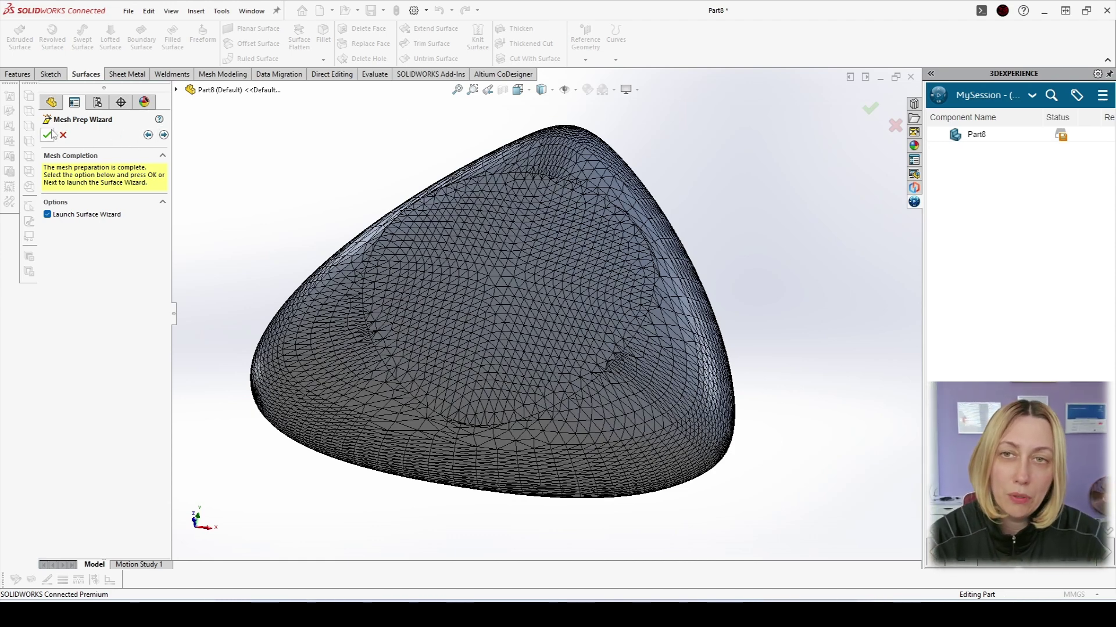
click(163, 135)
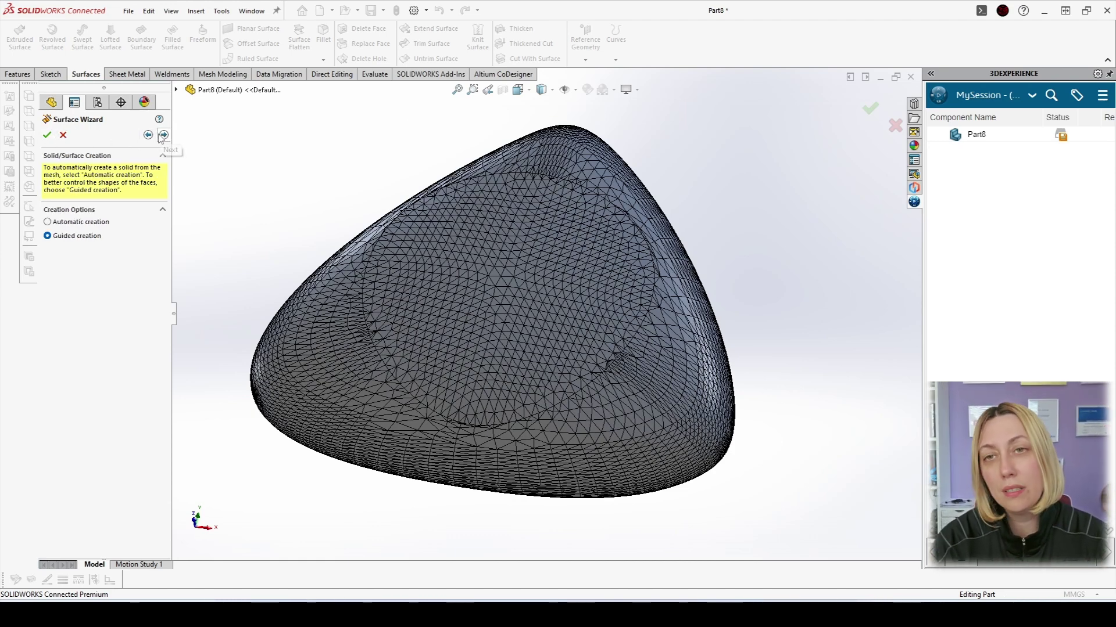
- Choose automatic creation and update the preview to get 92 surface patches
click(93, 222)
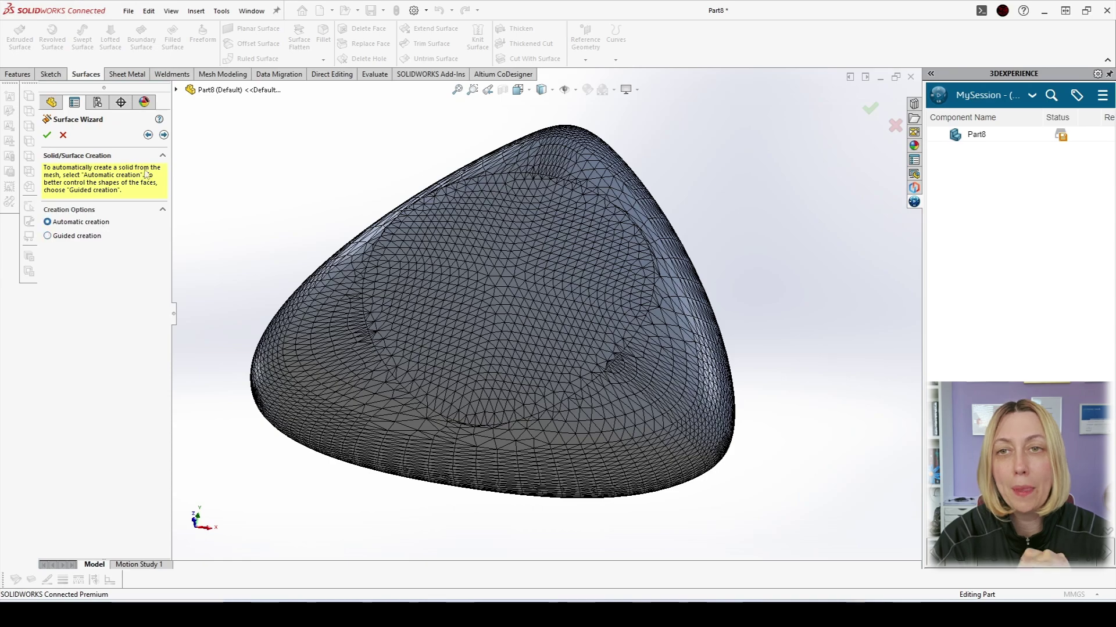
click(163, 135)
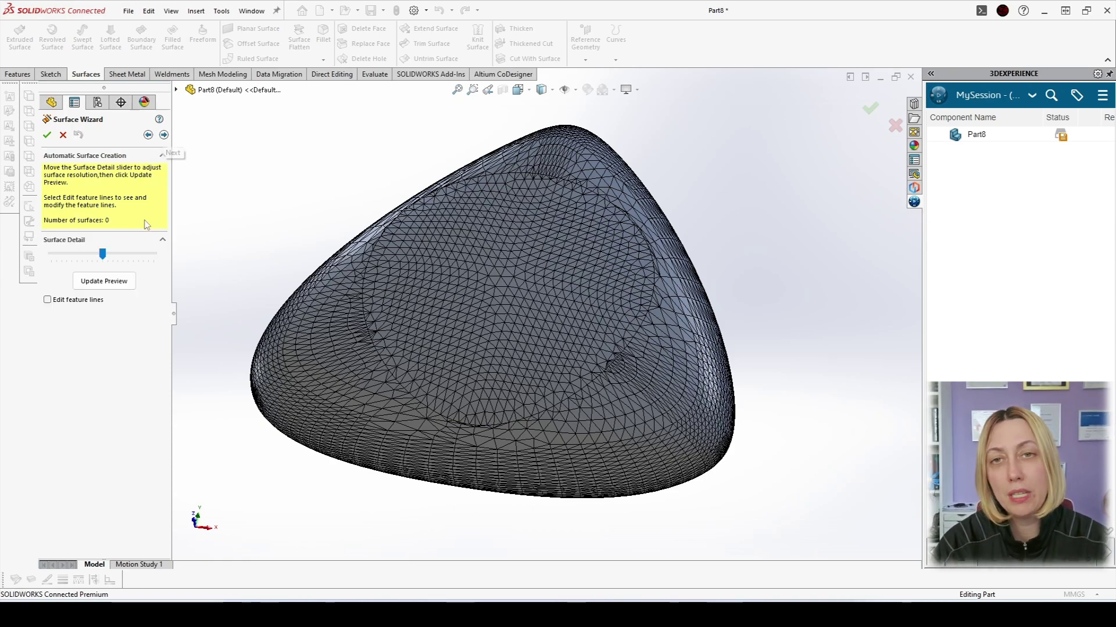
click(112, 281)
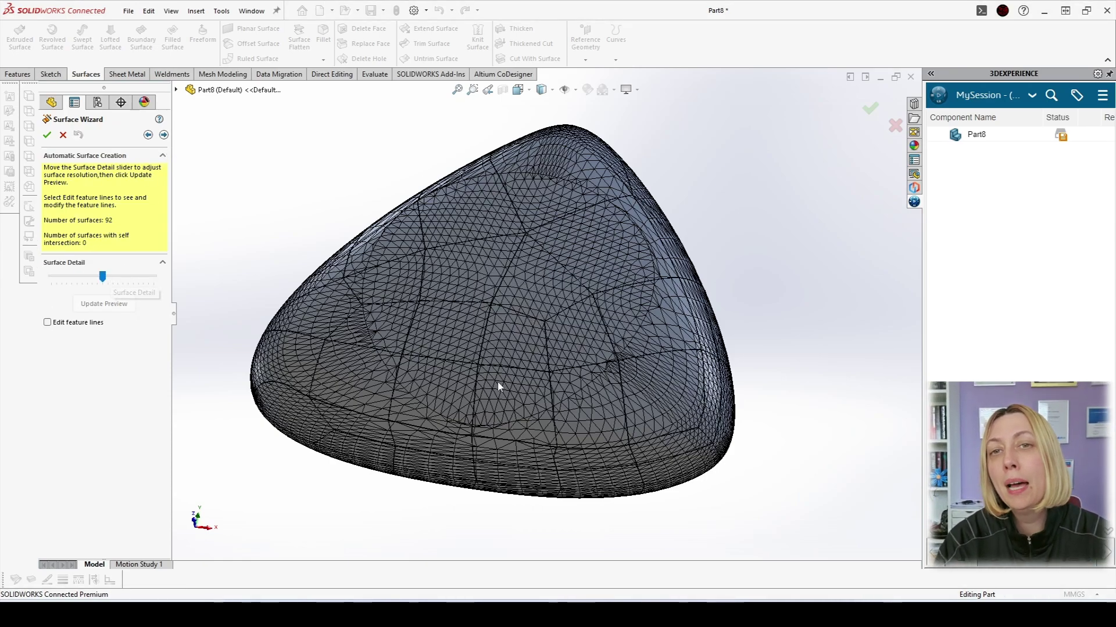
middle_drag(498, 386, 628, 278)
- Enable feature line editing and draw a new feature line across the stone's side
click(48, 323)
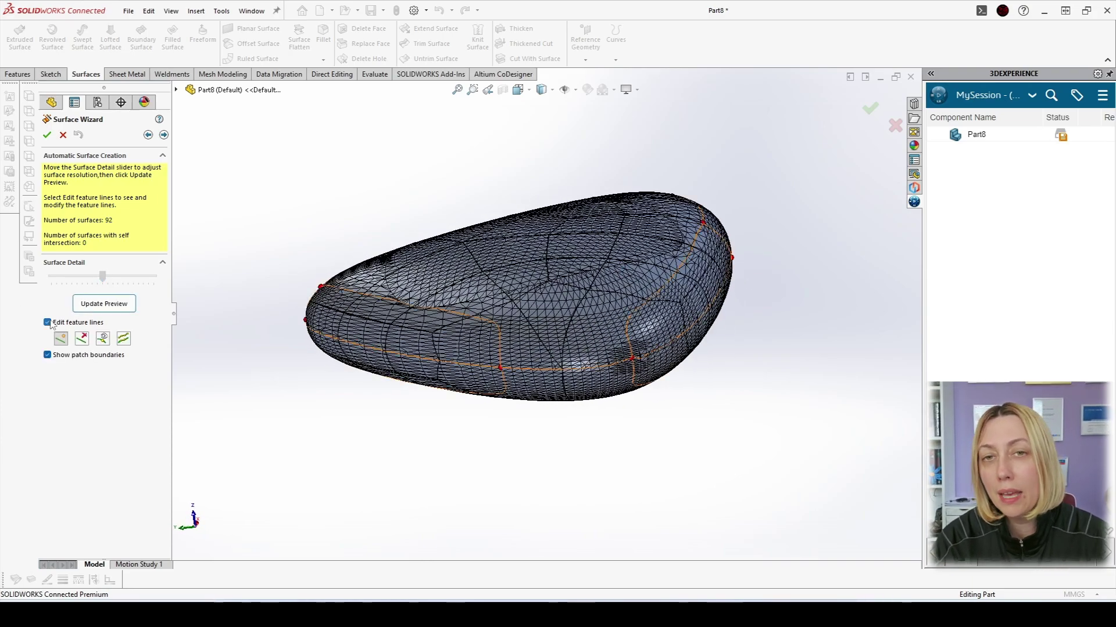
scroll(572, 362, down, 3)
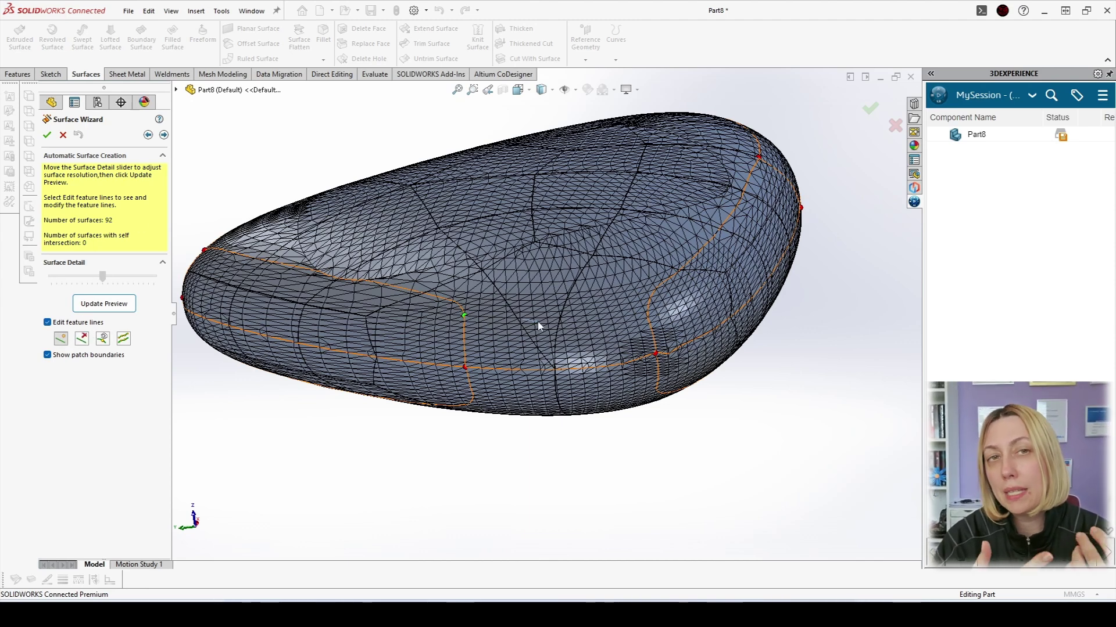
click(648, 304)
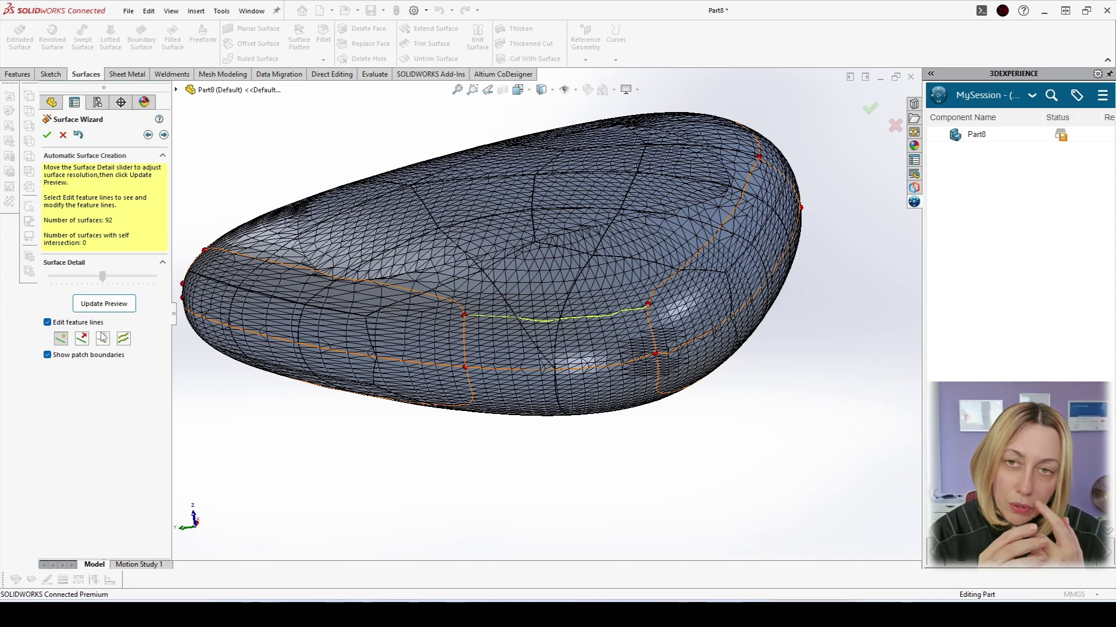
scroll(471, 328, down, 3)
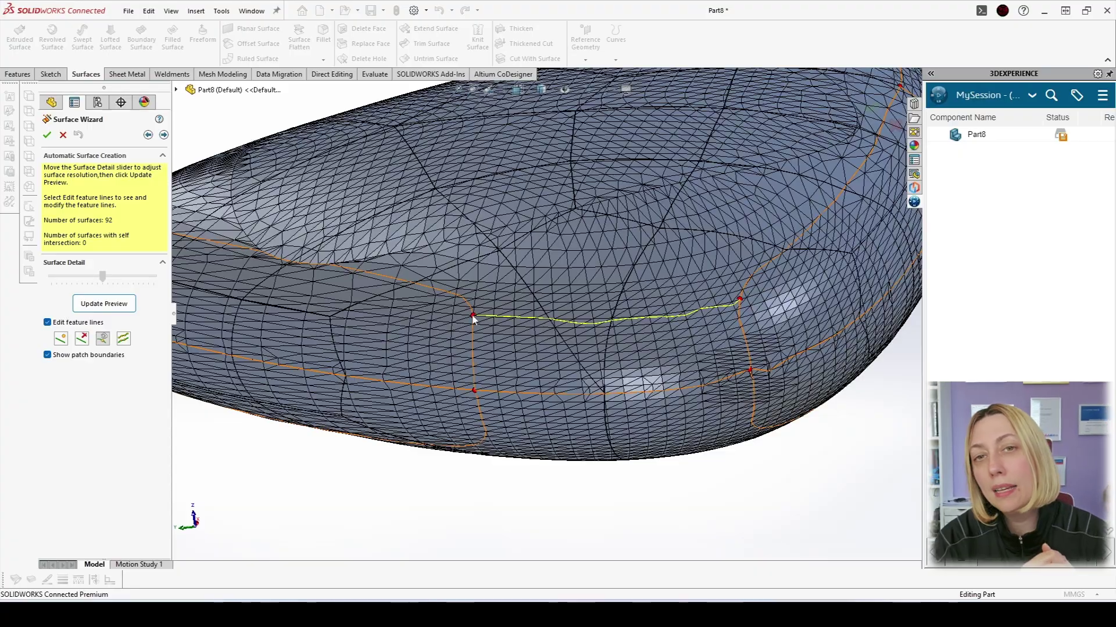
key(f)
middle_drag(474, 318, 501, 360)
scroll(482, 301, down, 5)
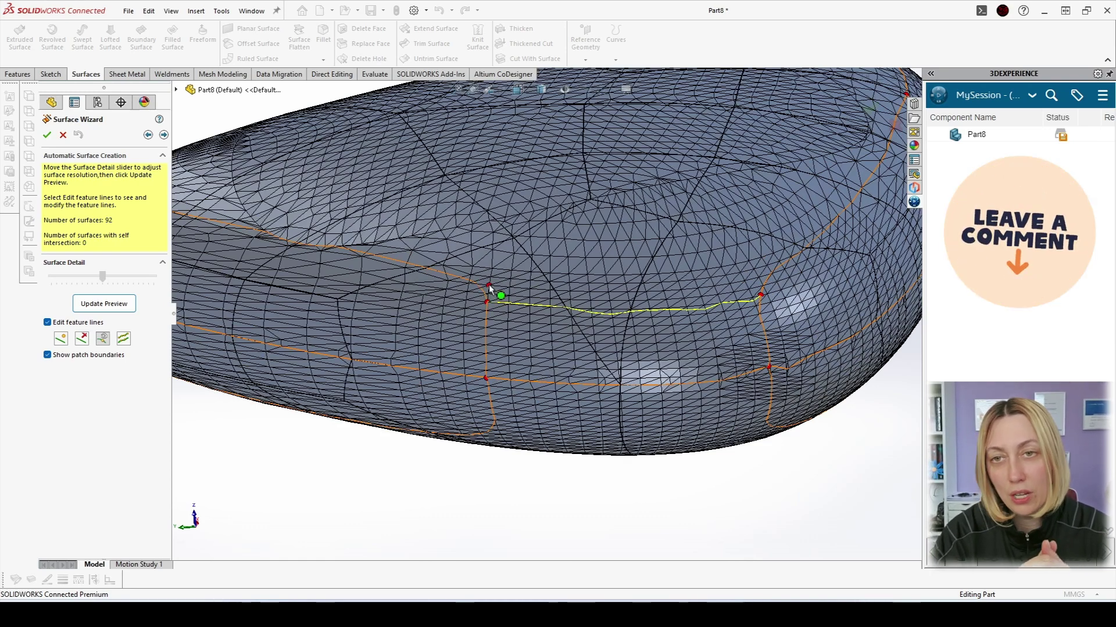
click(490, 287)
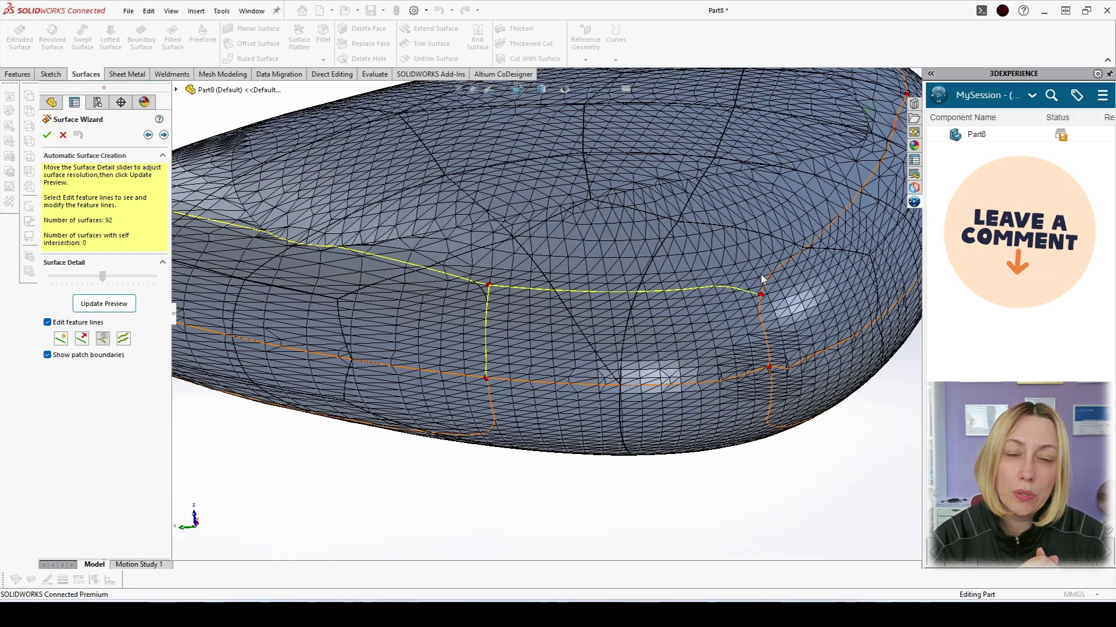
- Pull a corner node upward to reshape the feature lines
middle_drag(762, 280, 729, 330)
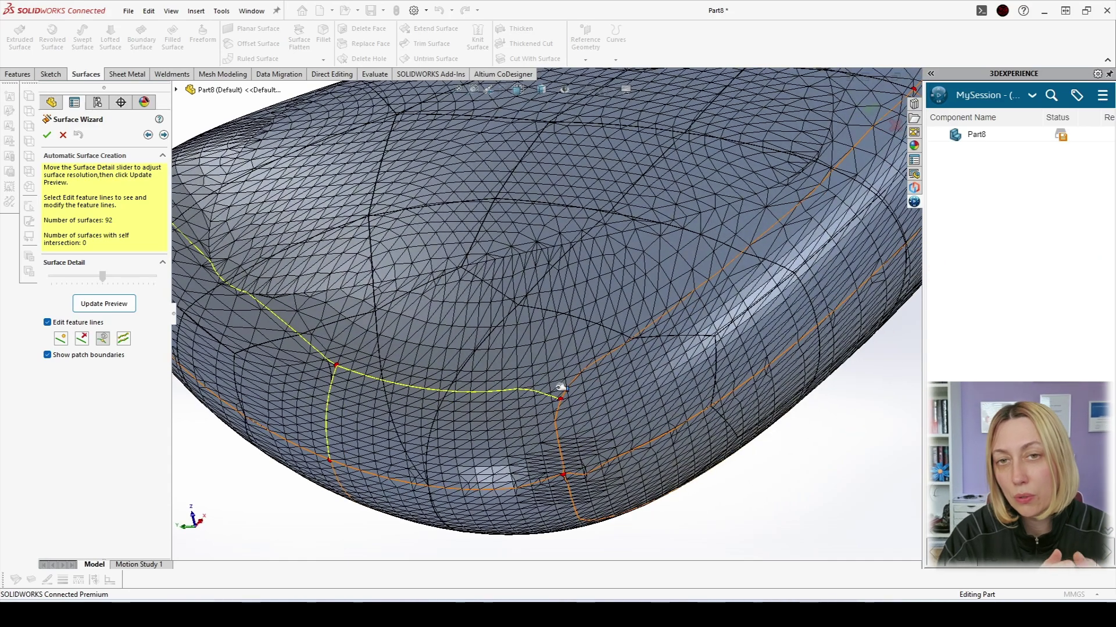
drag(559, 389, 568, 381)
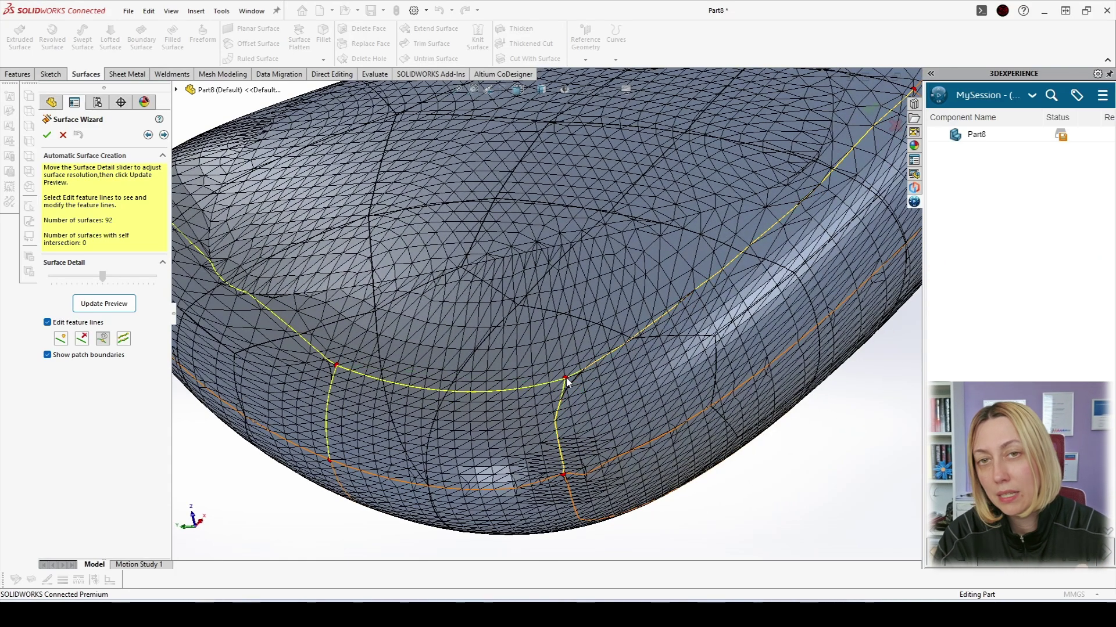
scroll(590, 401, up, 5)
middle_drag(590, 401, 590, 269)
scroll(494, 224, down, 2)
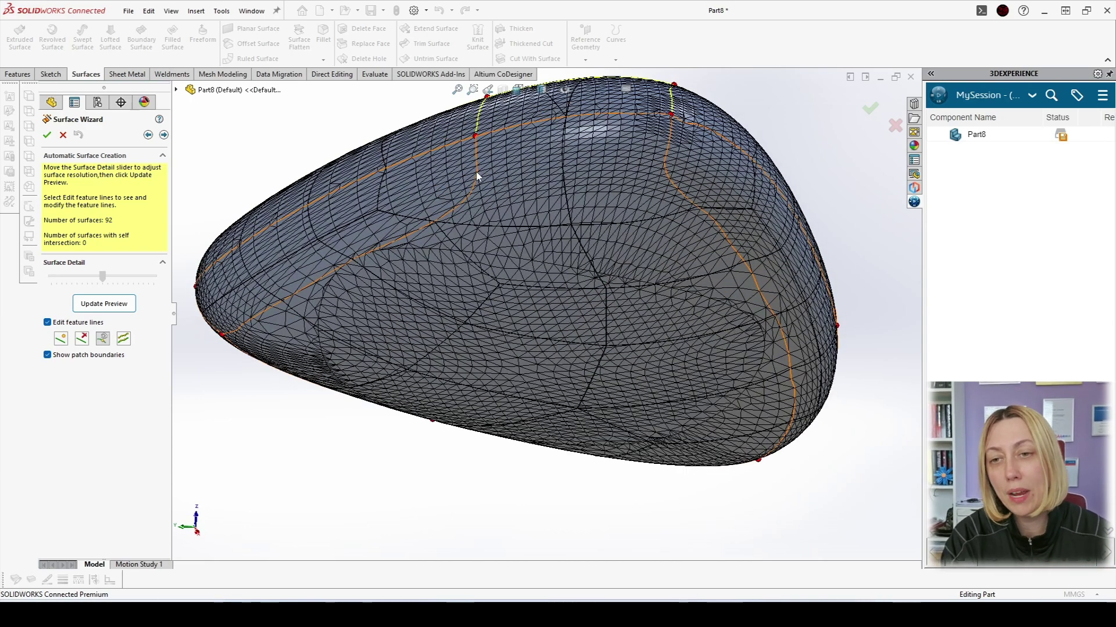
click(60, 339)
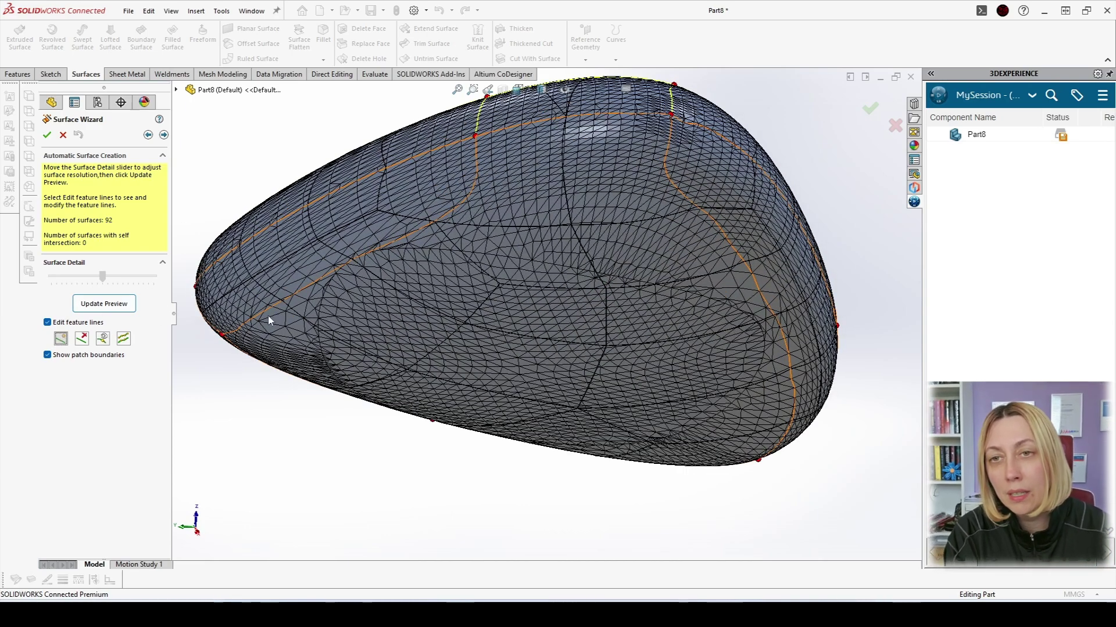
- Add a feature line across the stone's top to the right vertex, then pull that vertex down the right side
click(476, 172)
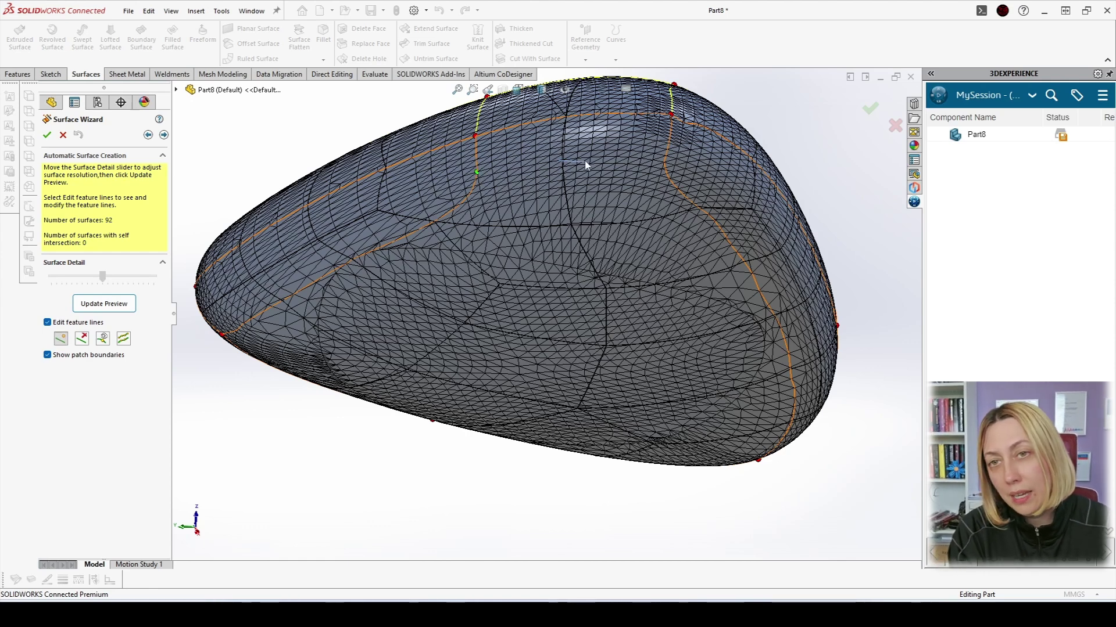
click(664, 165)
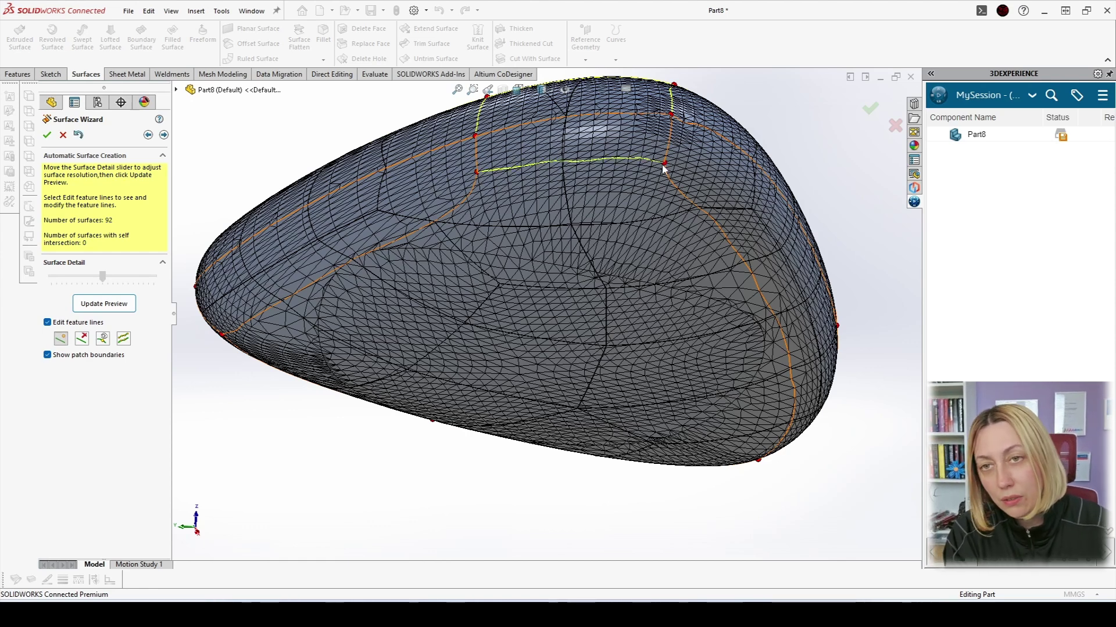
click(103, 339)
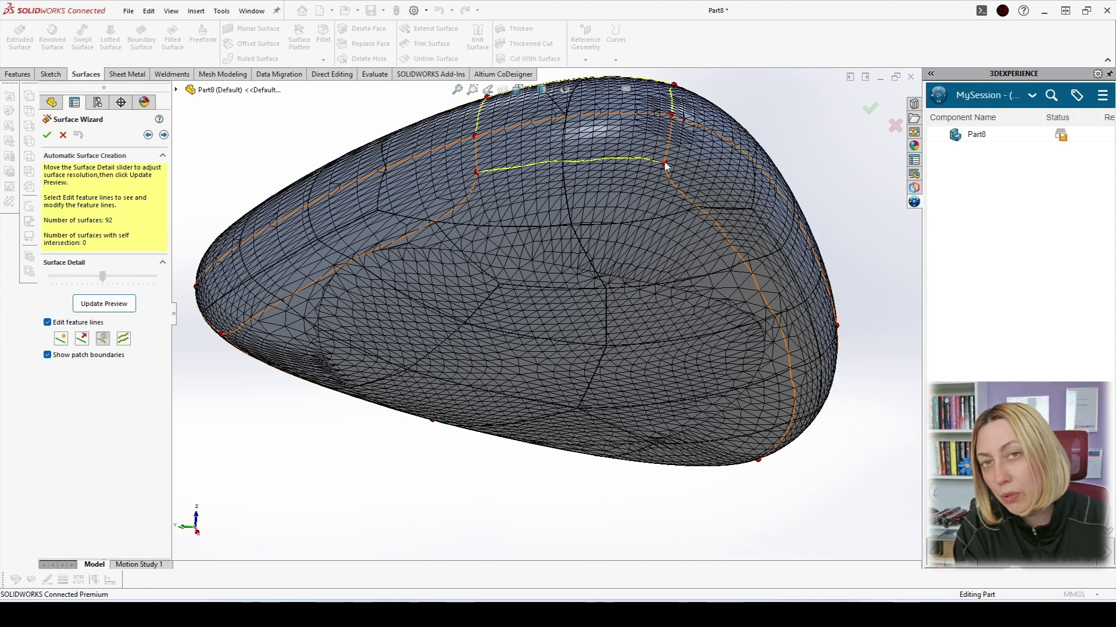
drag(666, 164, 657, 193)
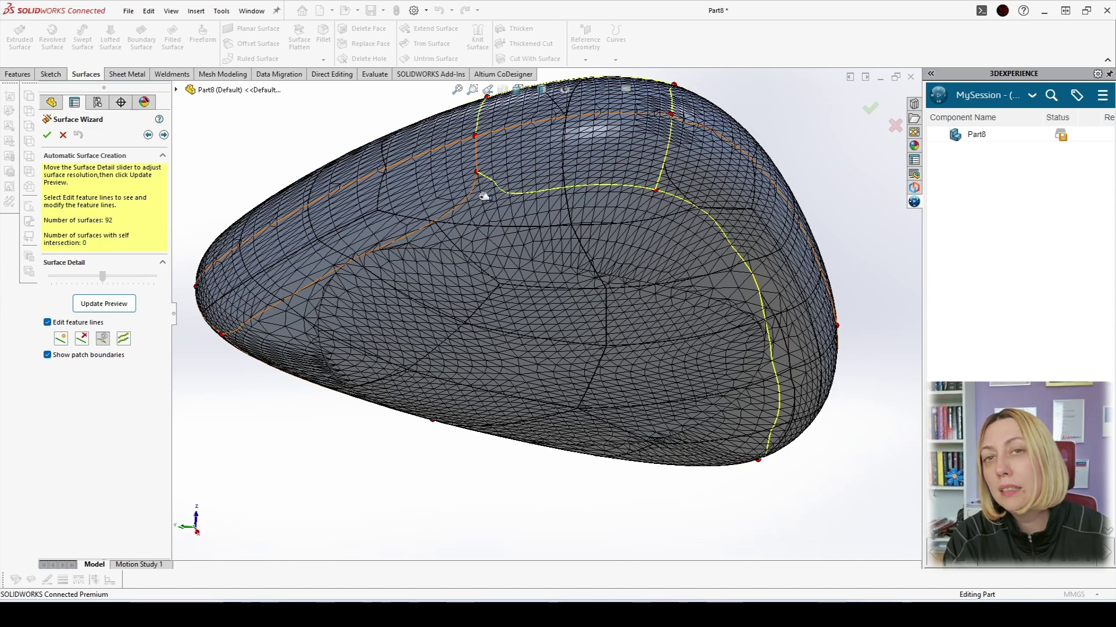
- Move another corner vertex of the feature line lower on the stone
scroll(572, 200, up, 5)
middle_drag(573, 201, 514, 299)
scroll(514, 299, down, 3)
scroll(514, 299, down, 2)
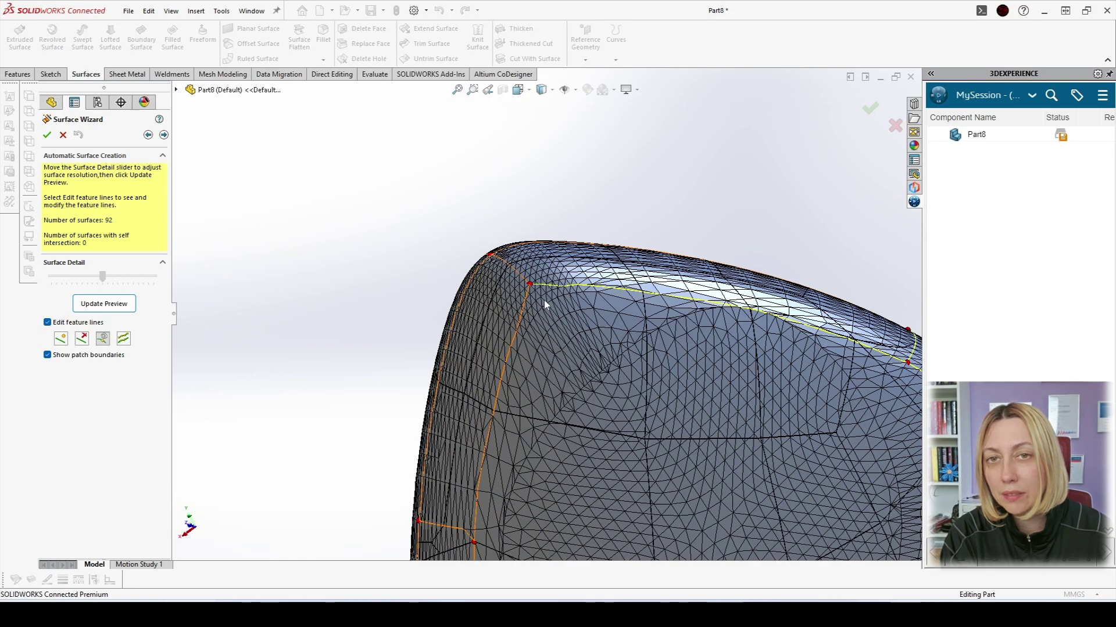
scroll(540, 300, down, 3)
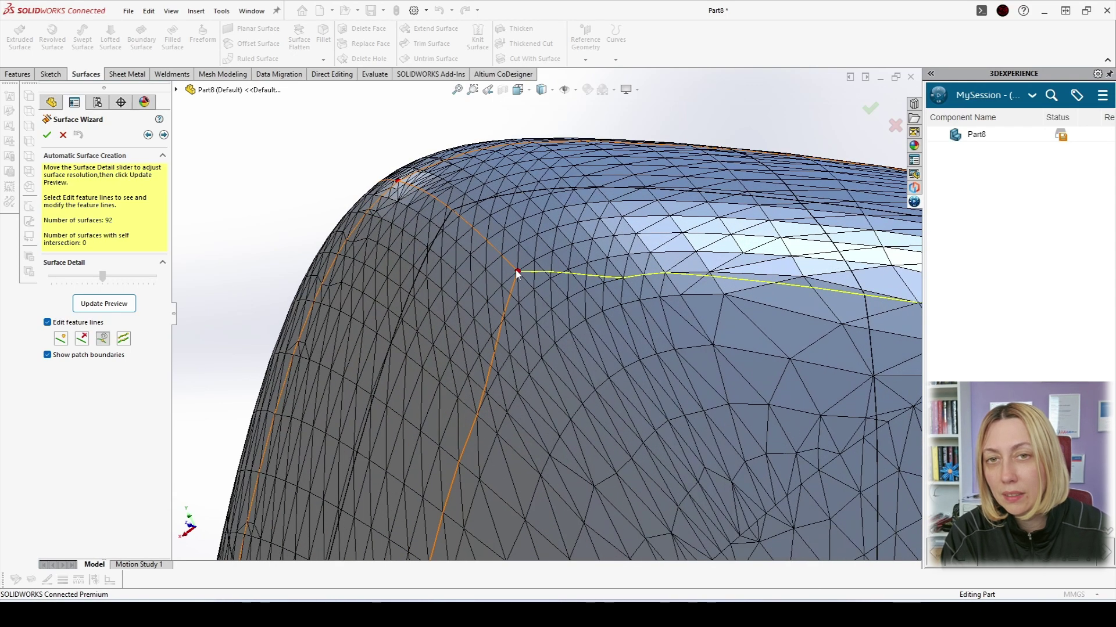
drag(517, 272, 571, 330)
- Orbit the completed 193-face solid stone to view it from above
scroll(571, 330, up, 8)
middle_drag(577, 372, 543, 276)
scroll(513, 362, down, 4)
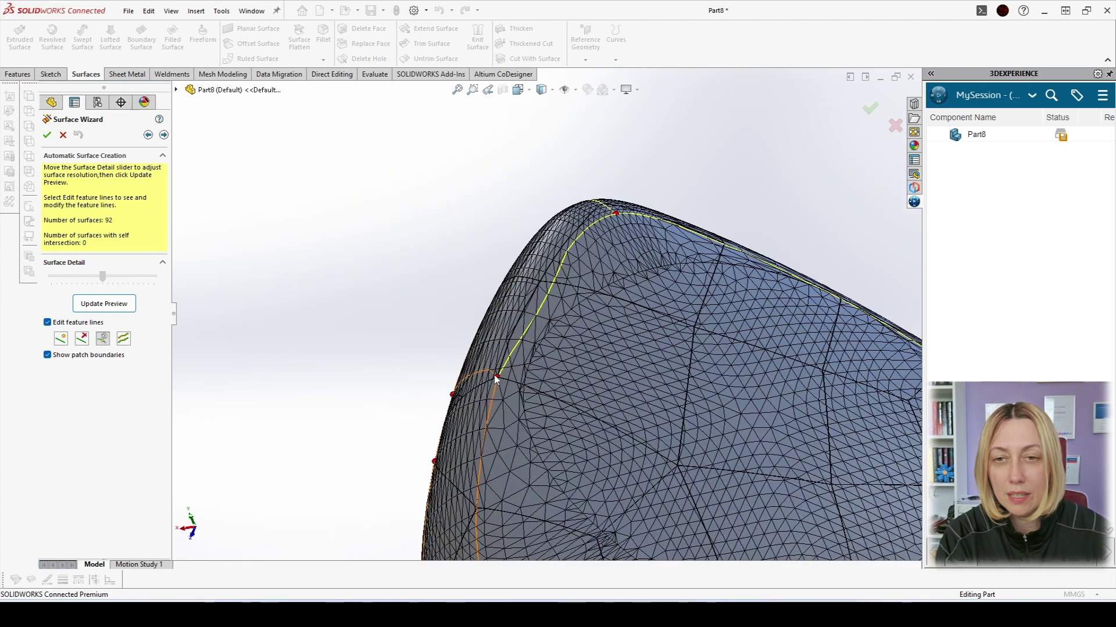
scroll(562, 297, down, 1)
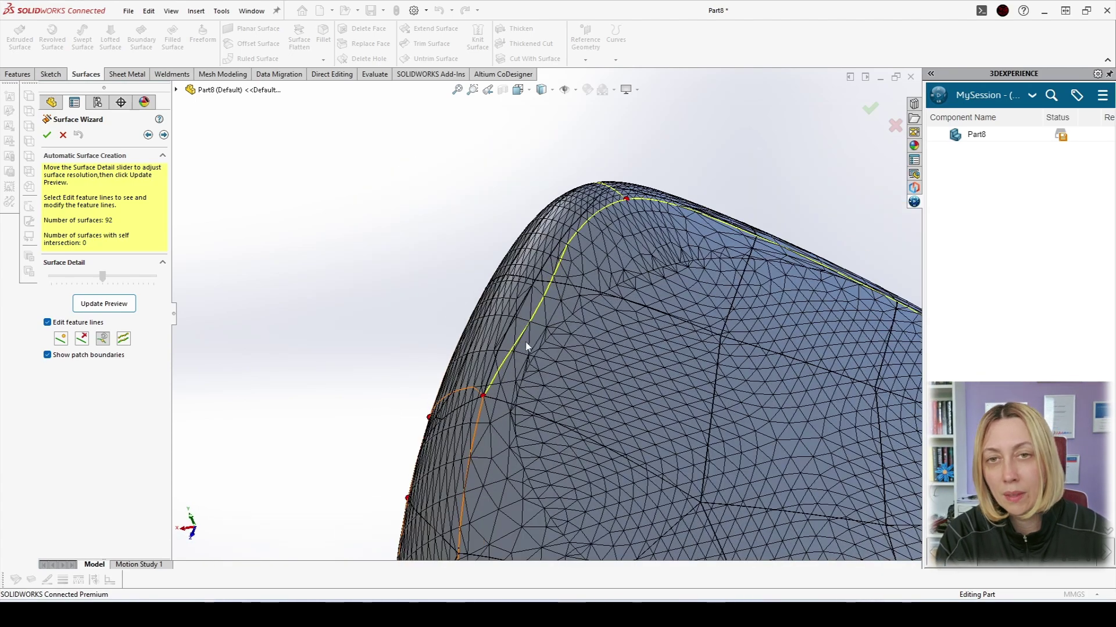
scroll(527, 346, up, 3)
middle_drag(526, 347, 466, 257)
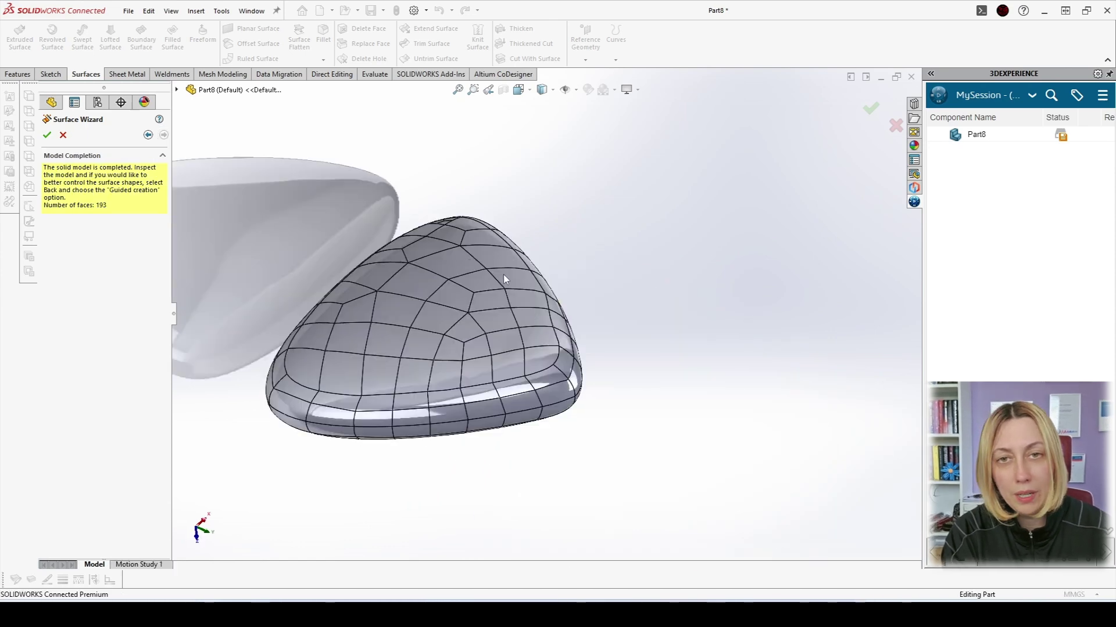
- Show the DisplayManager's Scene, Lights, and Cameras list and bring up the 3 Point Faded scene's options
scroll(465, 288, up, 2)
scroll(398, 326, down, 3)
scroll(769, 358, up, 1)
scroll(763, 349, down, 2)
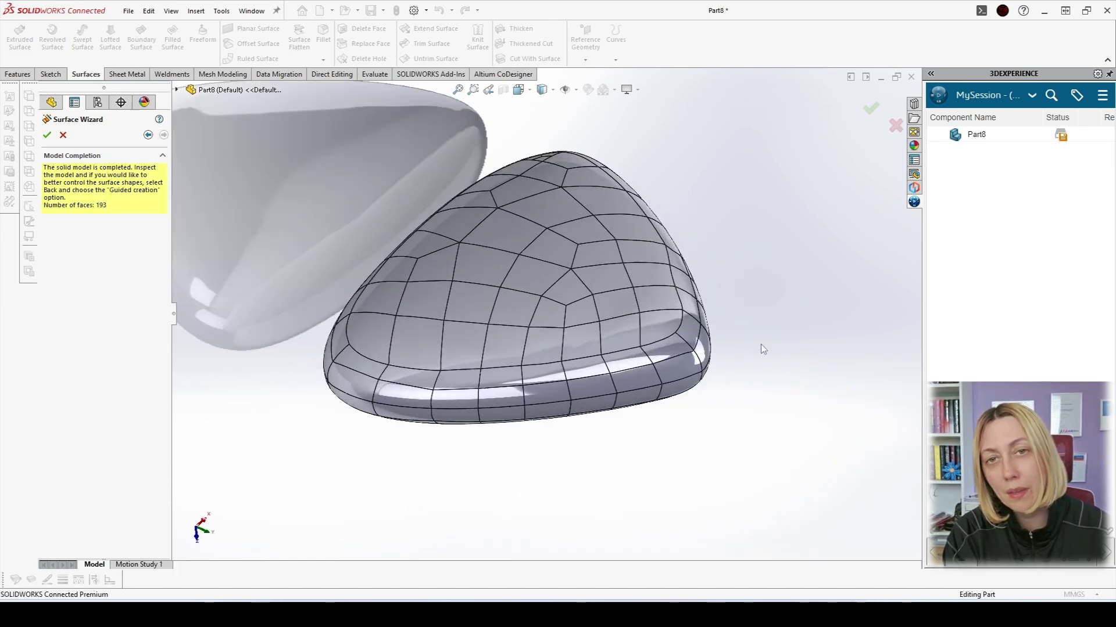
click(144, 103)
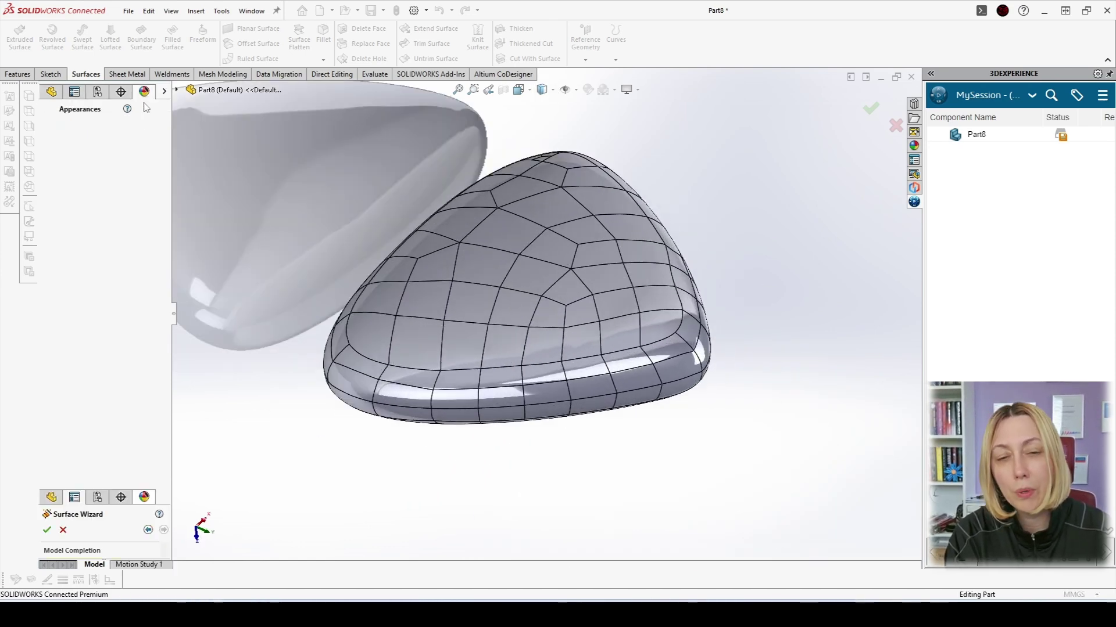
click(79, 107)
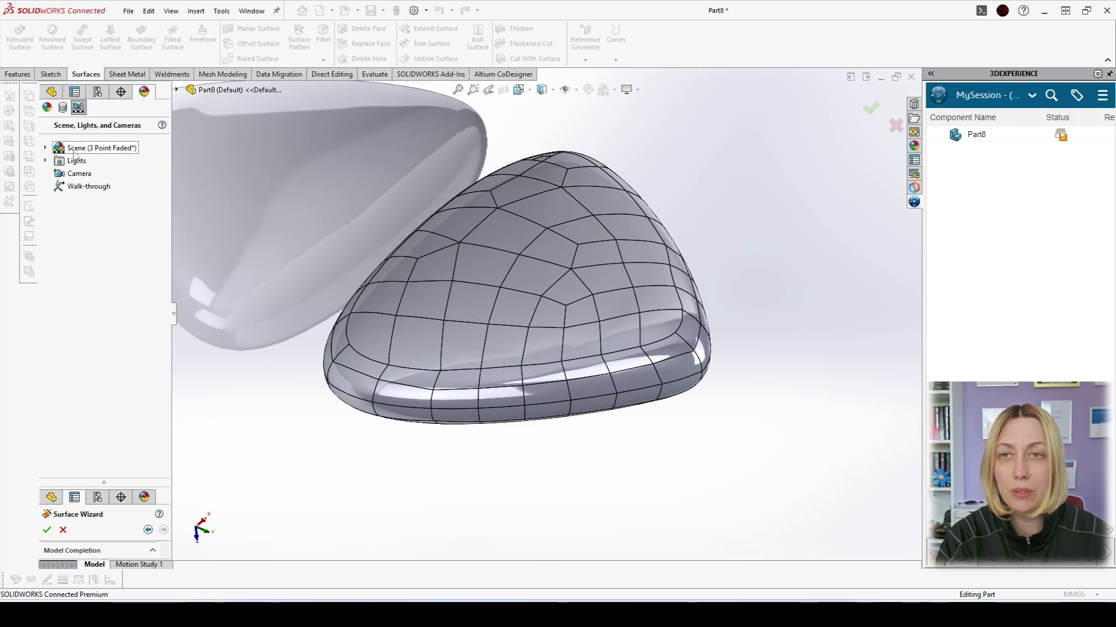
right_click(74, 154)
key(Escape)
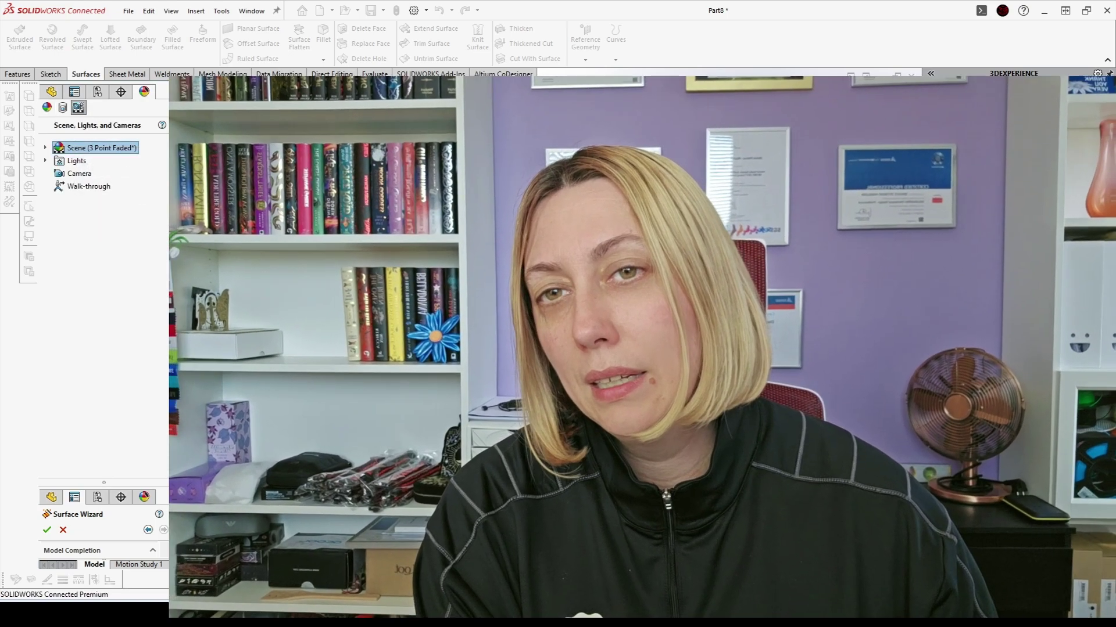